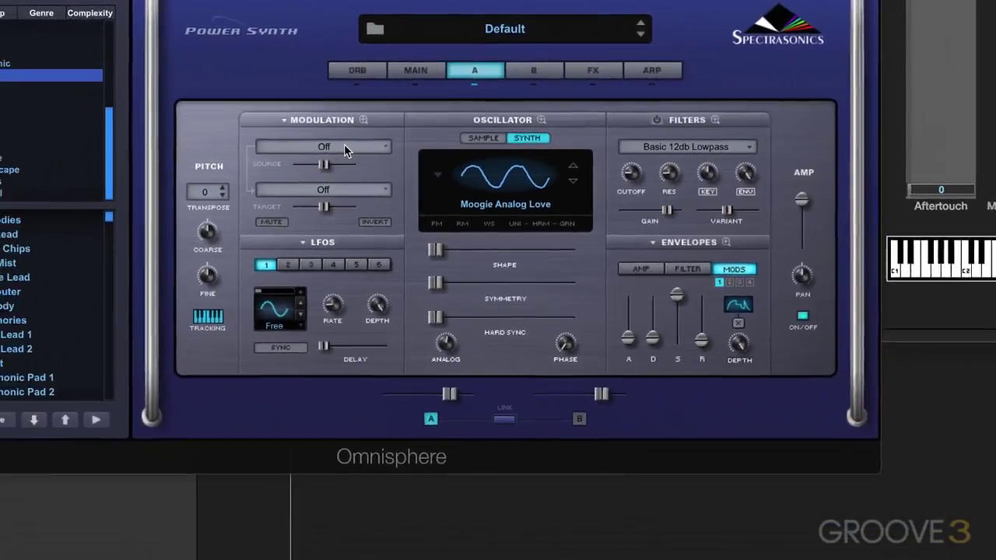
# - Open layer A's Modulation Source list, which currently reads Off
pyautogui.click(301, 188)
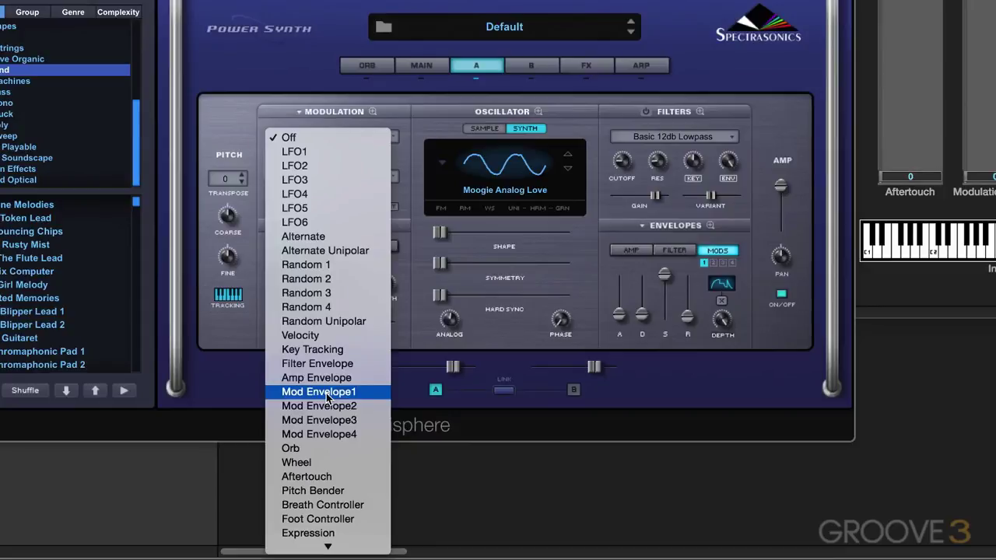
# - Route Mod Envelope1 to Oscillator > Synth Hard Sync and enlarge the Mod 1 envelope view
pyautogui.press('Escape')
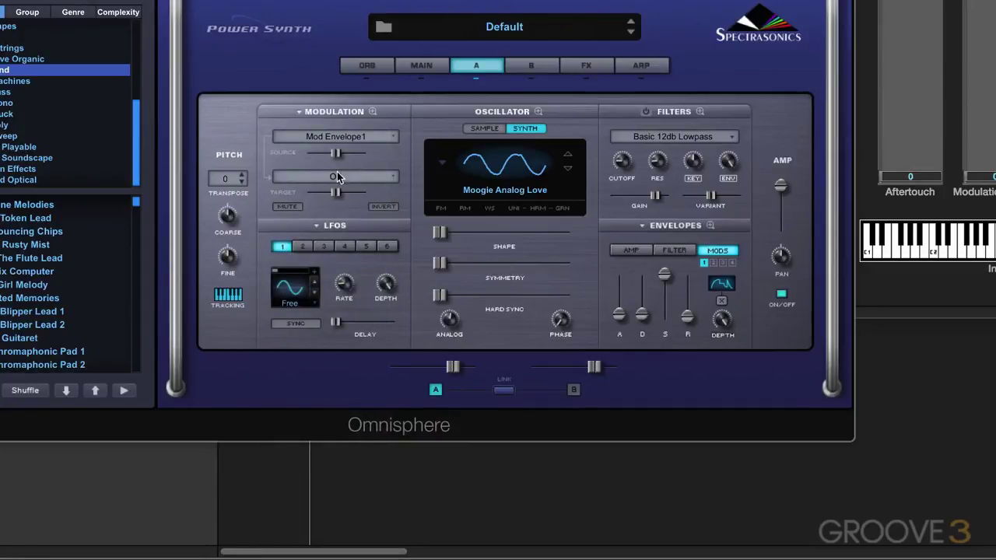
pyautogui.click(337, 177)
pyautogui.moveTo(337, 191)
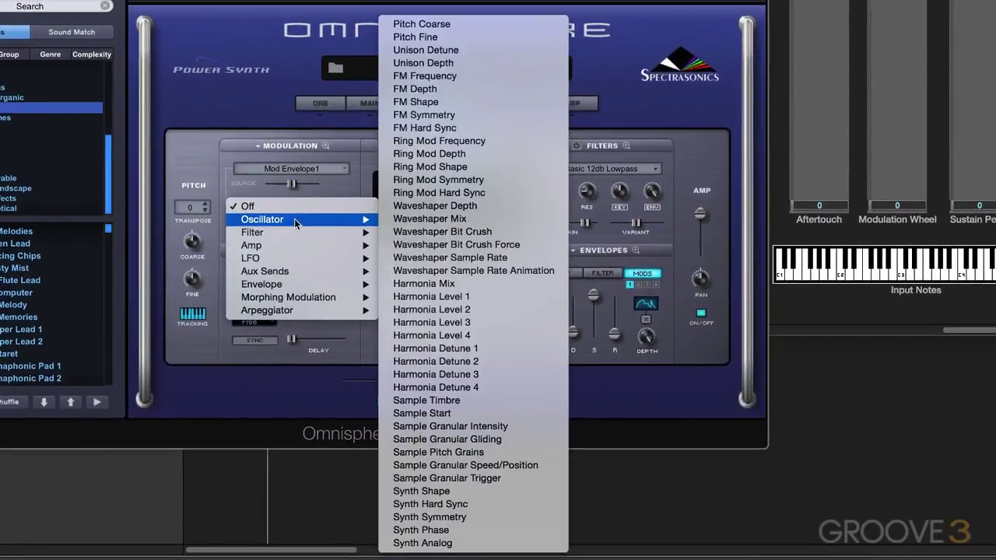
pyautogui.click(447, 505)
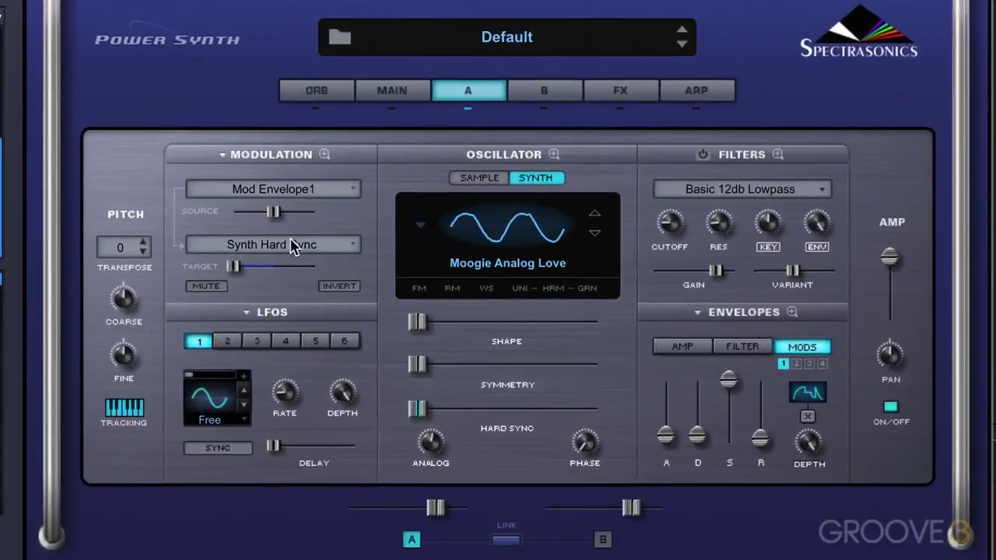
pyautogui.click(792, 313)
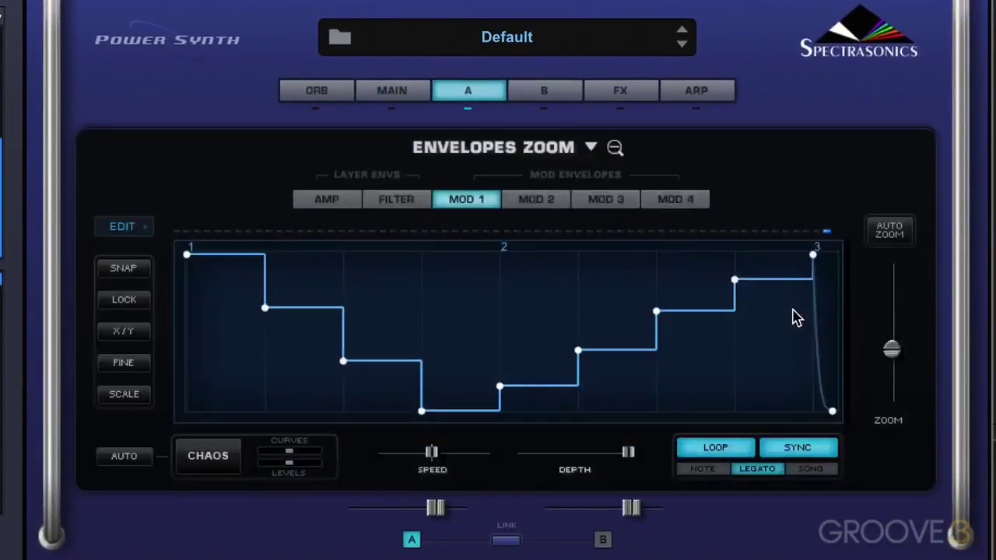
# - Browse the Mod 2, Mod 3 and Mod 4 envelopes, then return to Mod 1
pyautogui.click(531, 204)
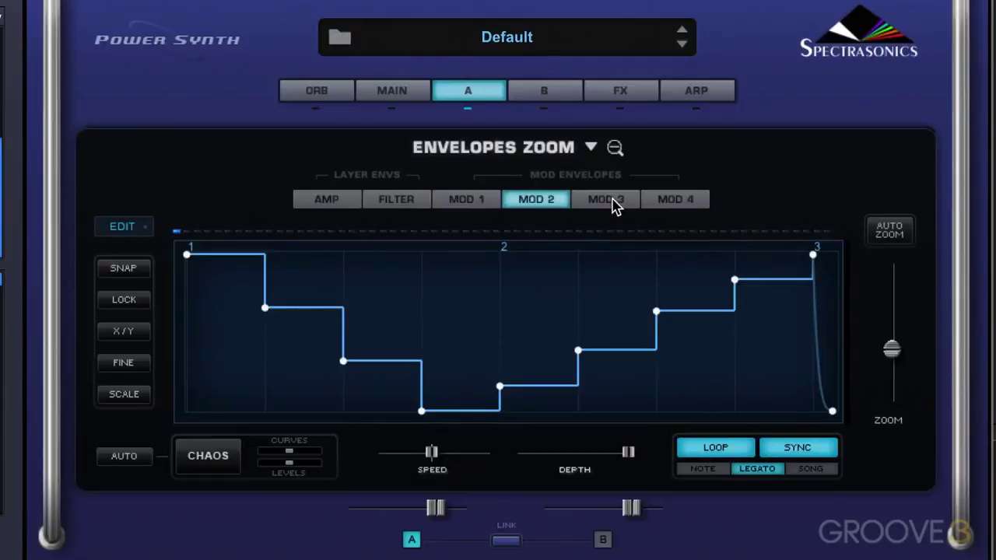
pyautogui.click(611, 203)
pyautogui.click(675, 204)
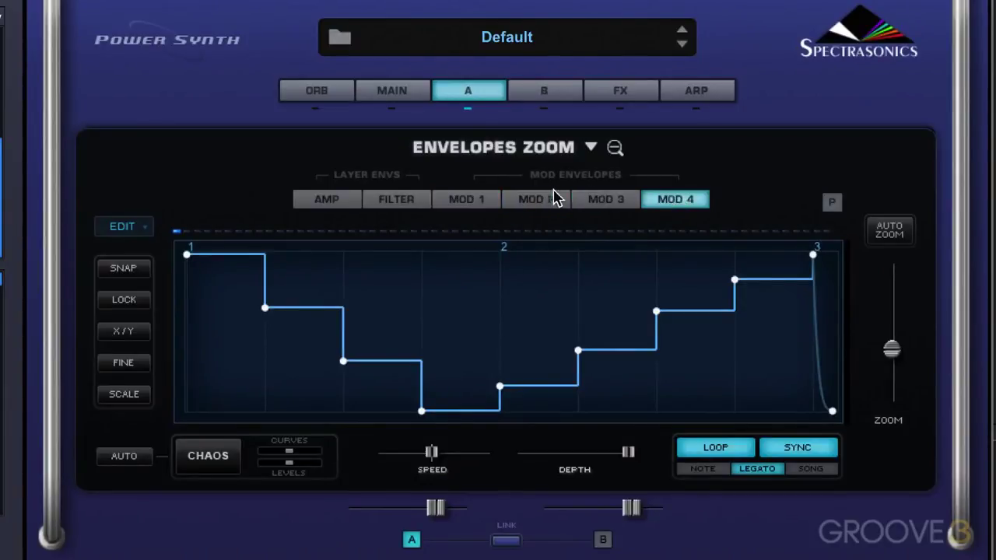
pyautogui.click(475, 204)
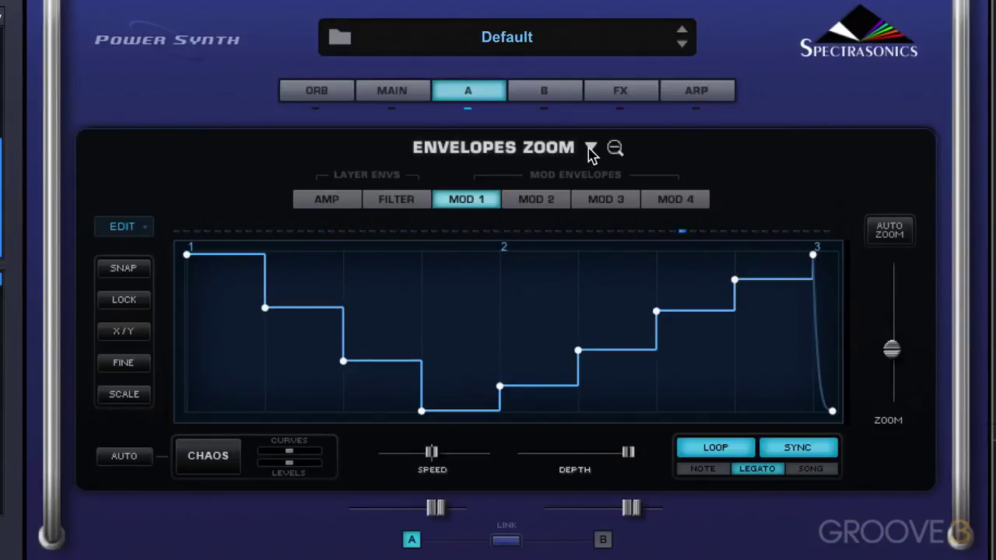
# - Mute and unmute the envelope-to-hard-sync modulation, then reopen the enlarged Mod 1 envelope
pyautogui.click(615, 147)
pyautogui.click(212, 289)
pyautogui.click(212, 290)
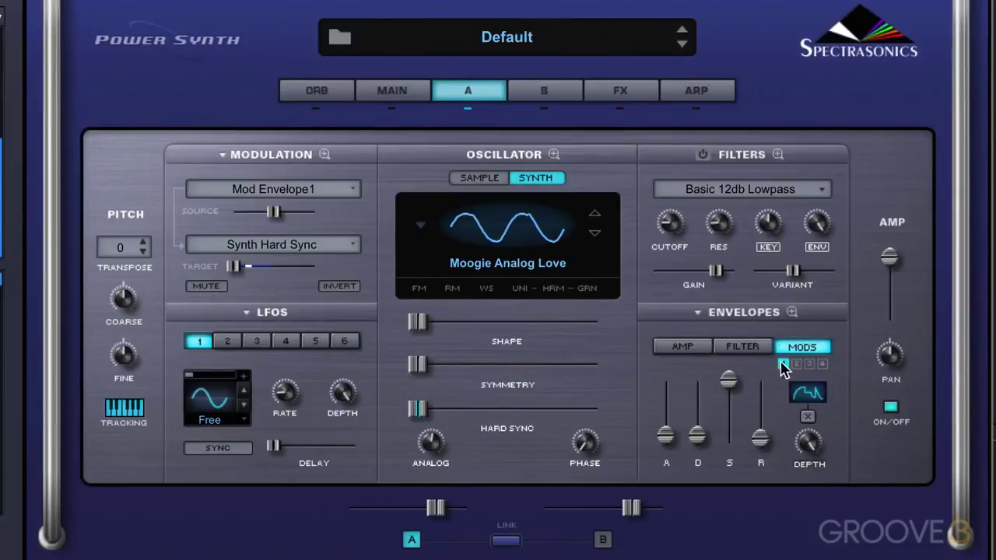
pyautogui.click(793, 313)
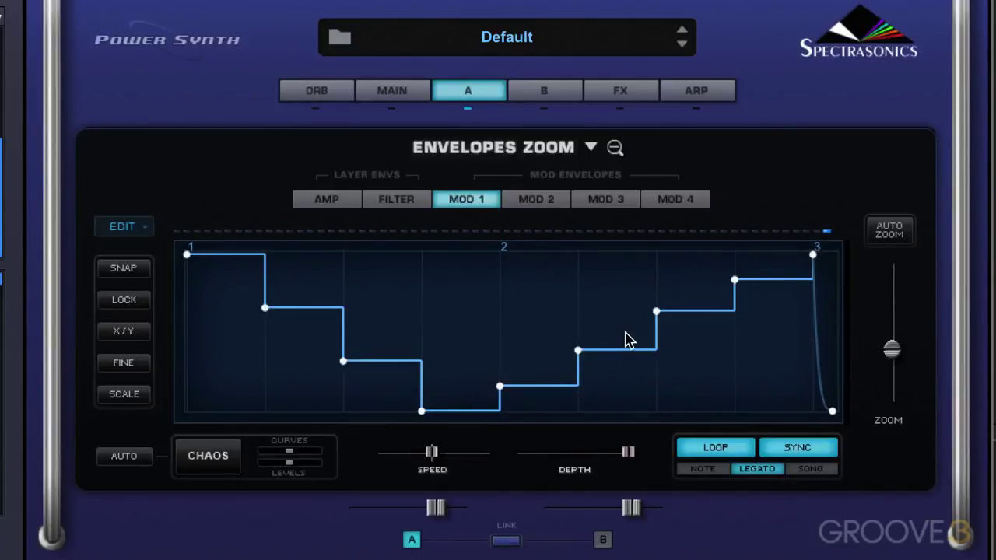
# - Load the Rhythmic Envelopes > Groove Patrol 1 preset into Mod 1
pyautogui.click(591, 147)
pyautogui.moveTo(600, 152)
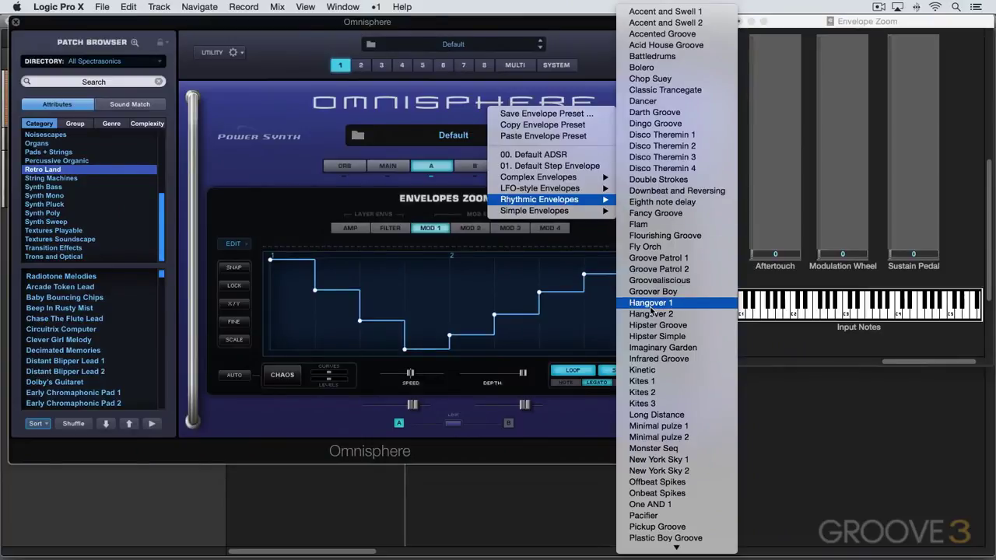
pyautogui.click(651, 258)
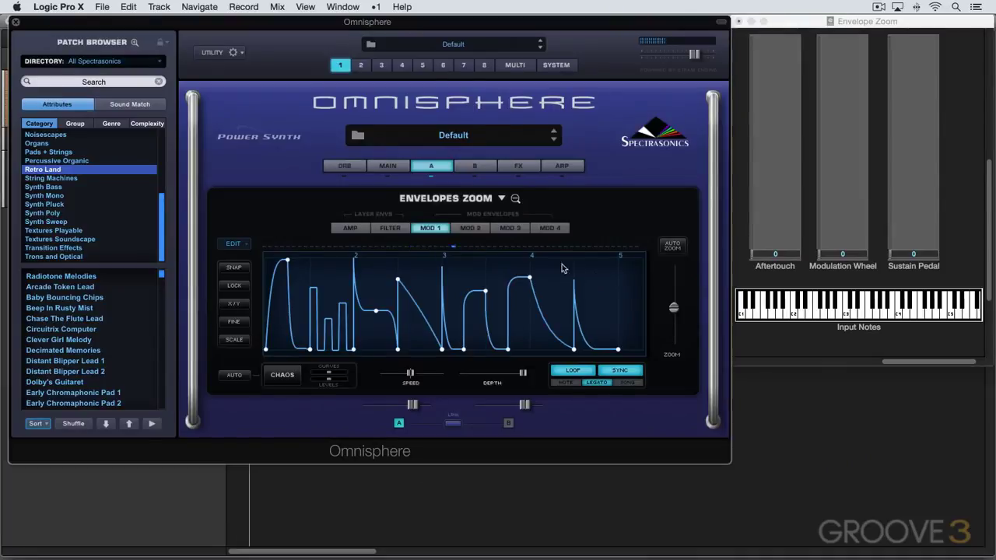
# - Load the Rhythmic Envelopes > Disco Theremin 1 preset into the Mod 1 envelope
pyautogui.click(502, 199)
pyautogui.moveTo(528, 202)
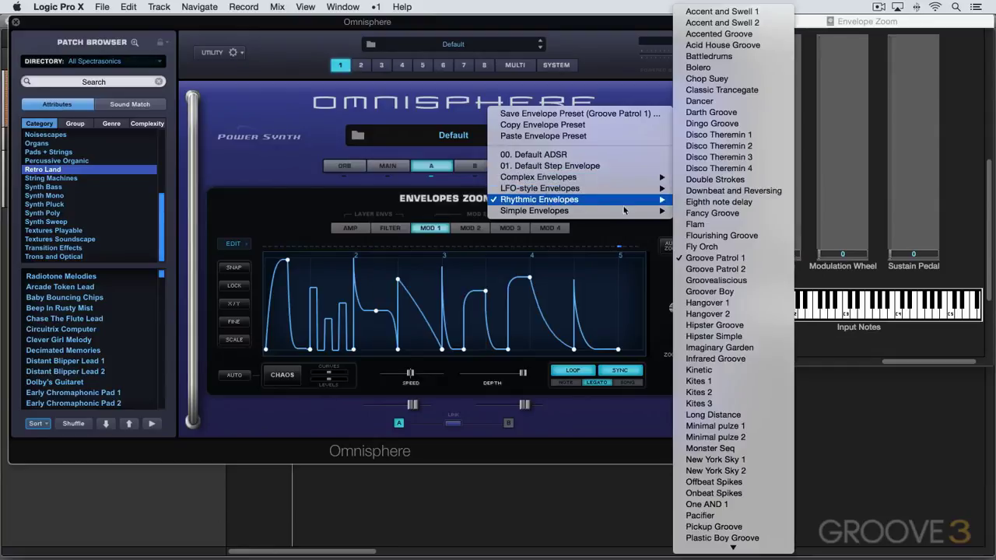
pyautogui.moveTo(653, 200)
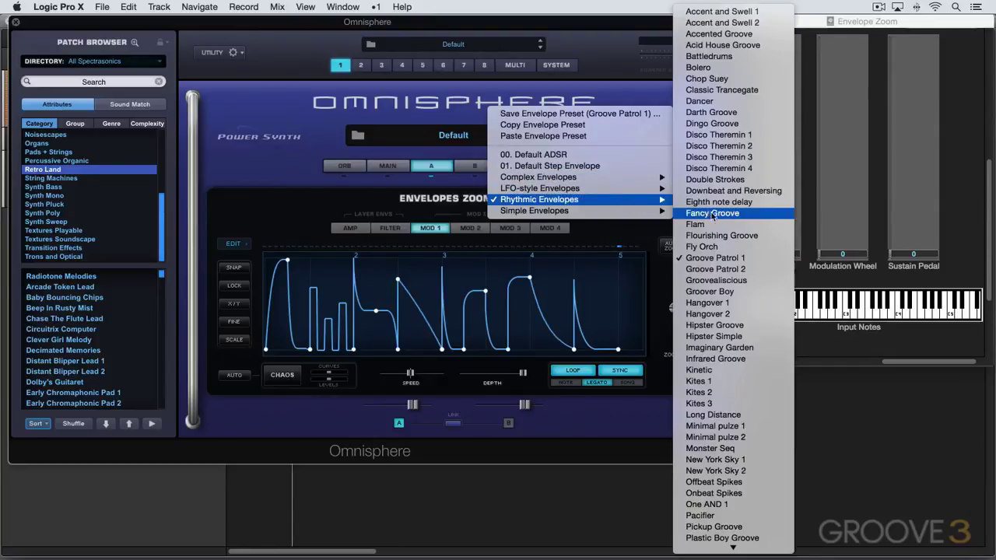
pyautogui.click(708, 135)
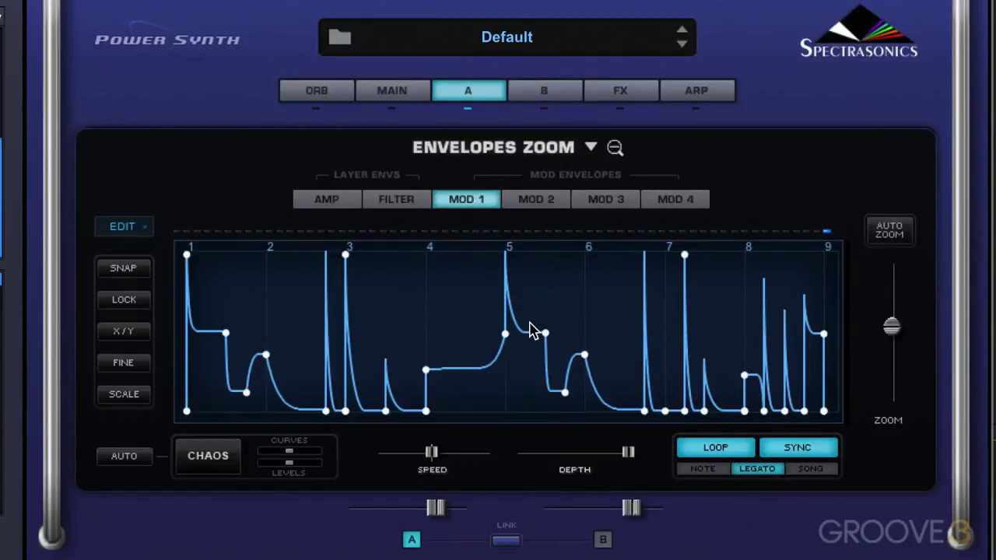
# - Repeat the Disco Theremin 1 envelope pattern, then Unrepeat it
pyautogui.click(146, 236)
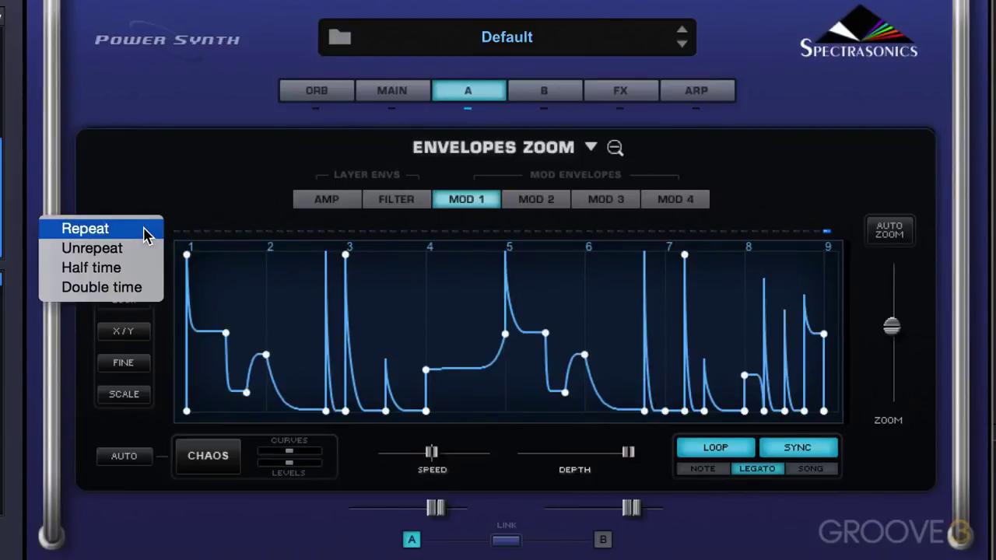
pyautogui.click(147, 230)
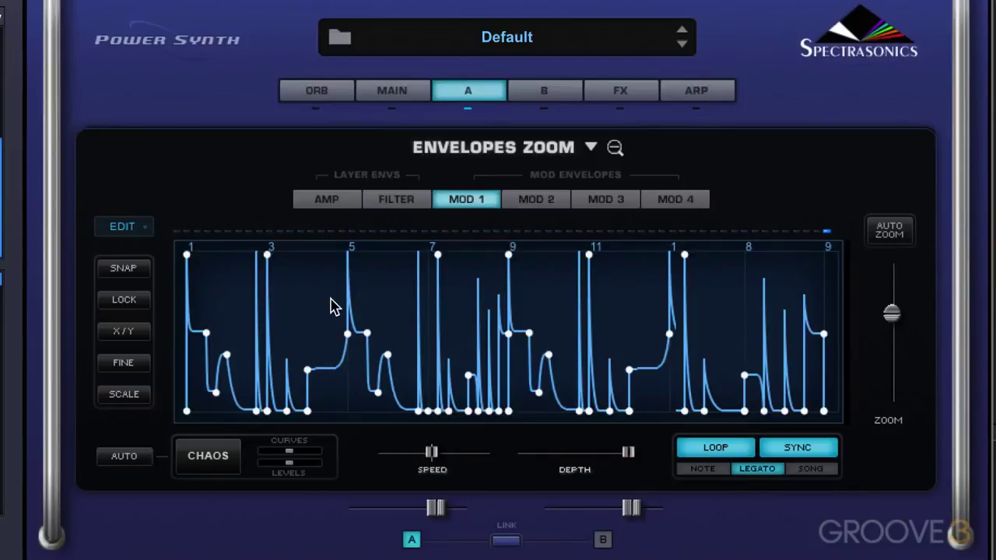
pyautogui.click(142, 227)
pyautogui.click(139, 250)
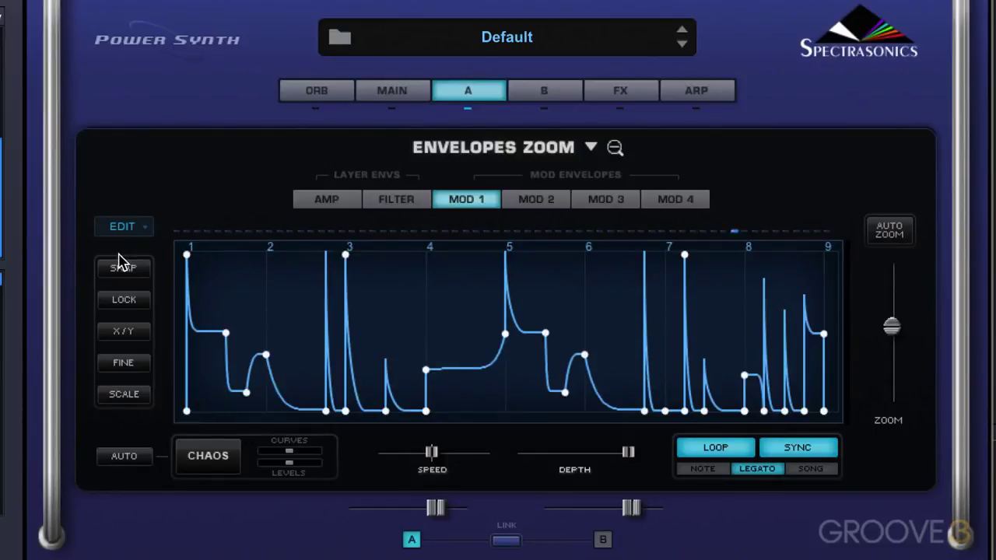
# - Compress the envelope to Half time, then restore it with Double time
pyautogui.click(143, 229)
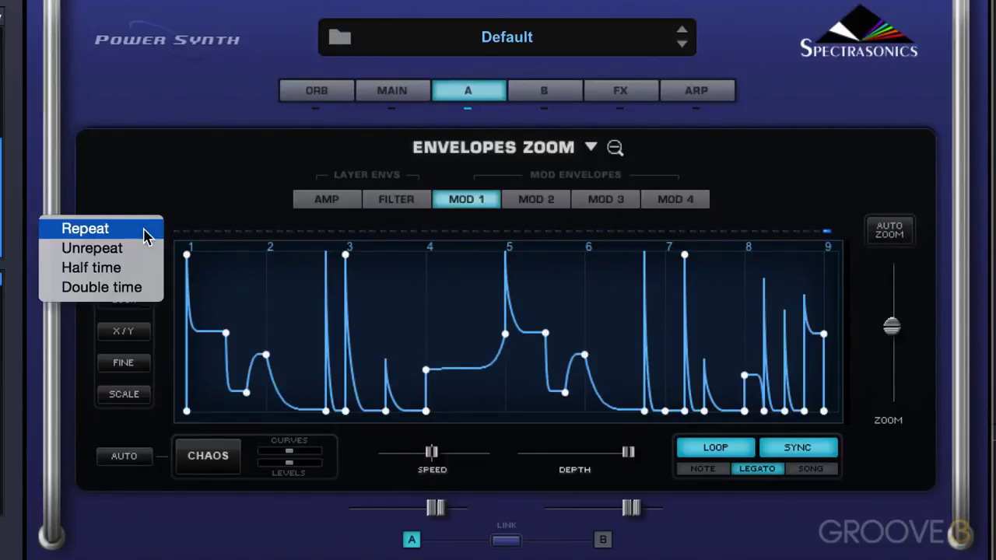
pyautogui.click(127, 270)
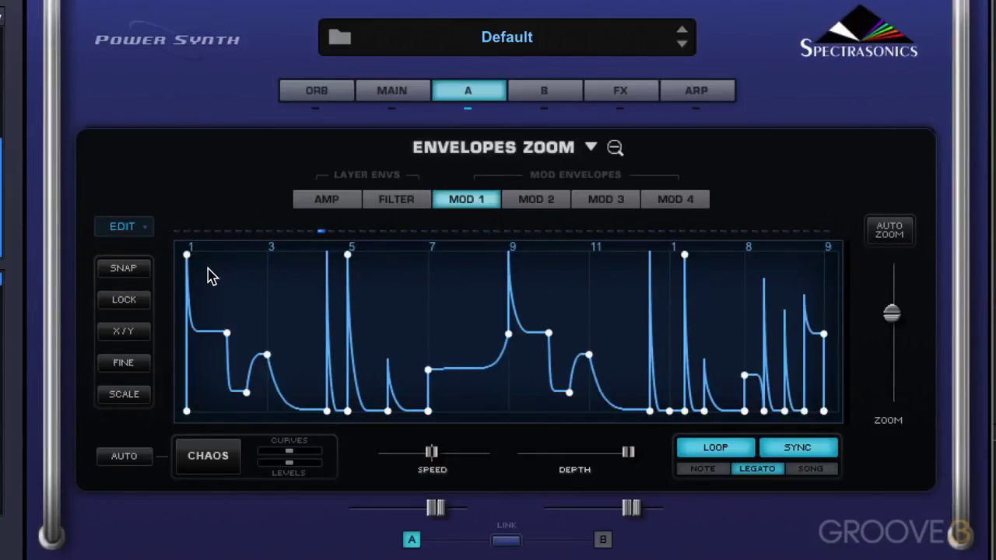
pyautogui.click(136, 232)
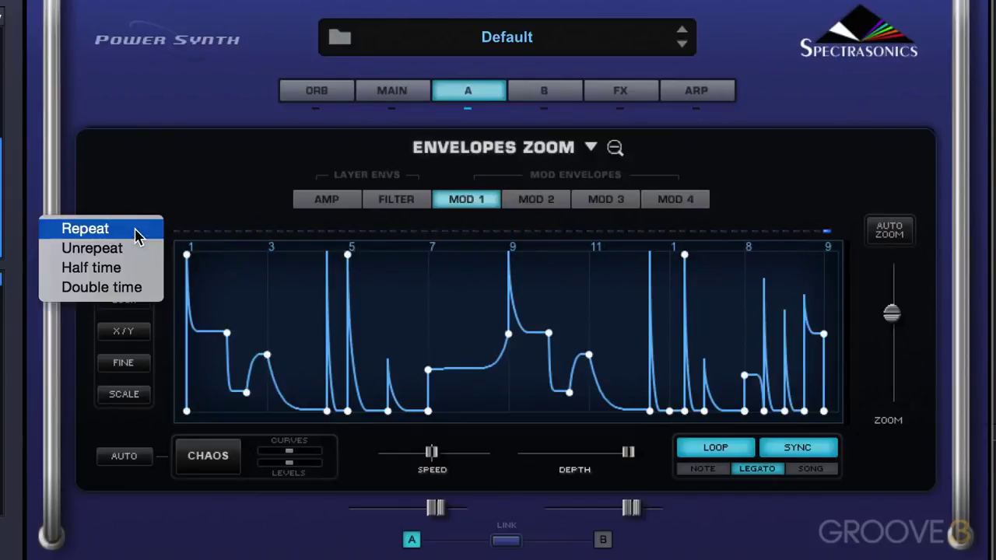
pyautogui.click(131, 288)
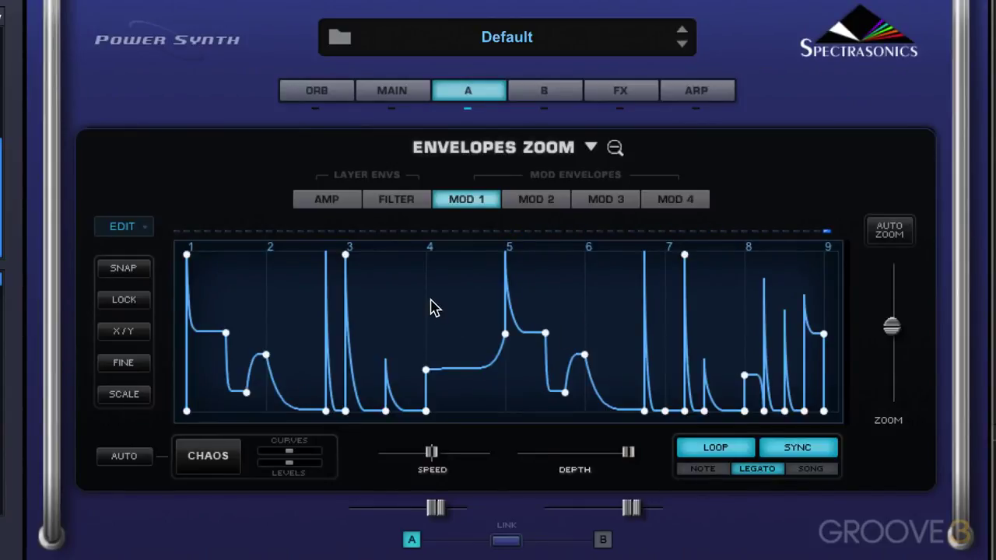
# - Zoom the envelope timeline closer and bring up the envelope preset list
pyautogui.hscroll(3, 378, 313)
pyautogui.hscroll(-3, 282, 313)
pyautogui.moveTo(892, 328)
pyautogui.mouseDown()
pyautogui.moveTo(889, 371)
pyautogui.moveTo(890, 316)
pyautogui.moveTo(892, 327)
pyautogui.mouseUp()
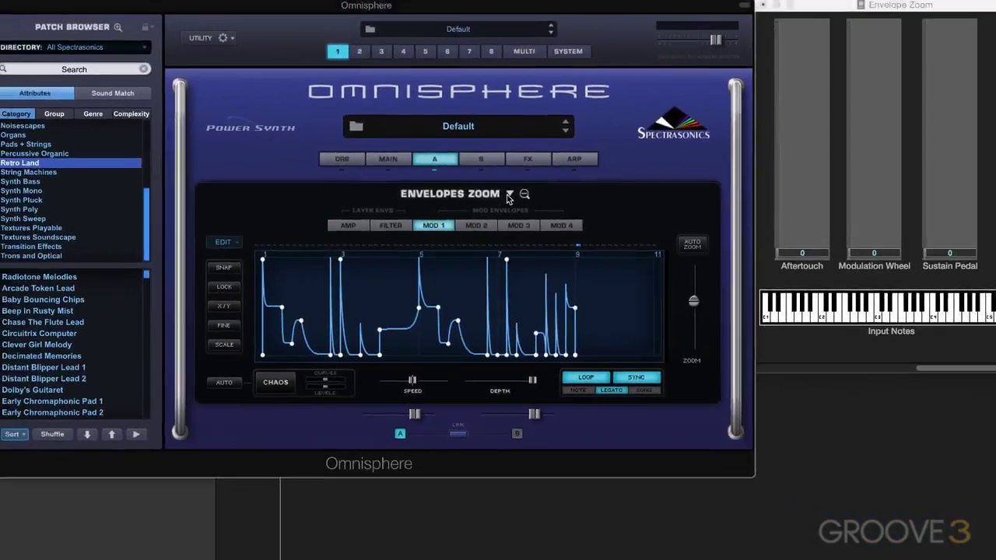
pyautogui.click(577, 158)
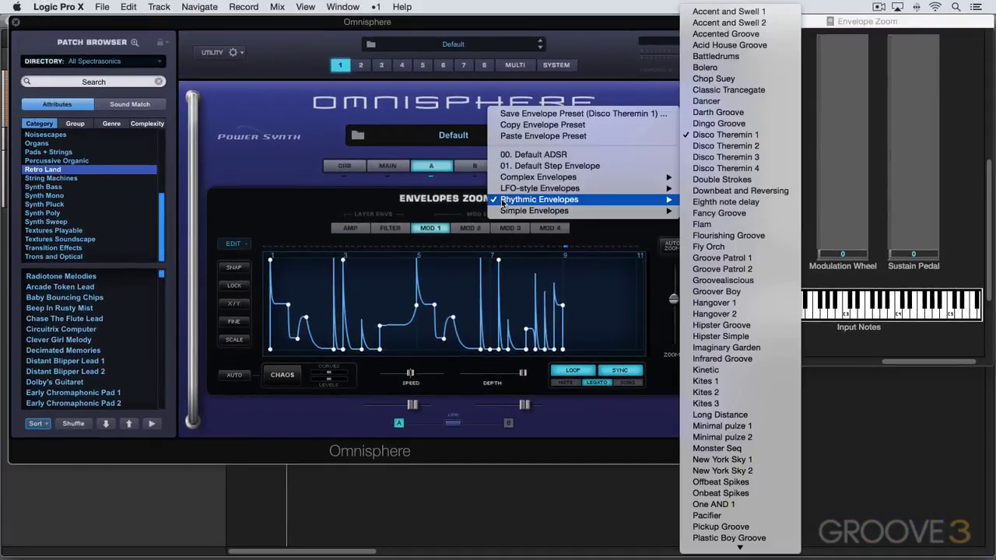
# - Reset the Mod 1 envelope to the 00. Default ADSR preset
pyautogui.click(523, 155)
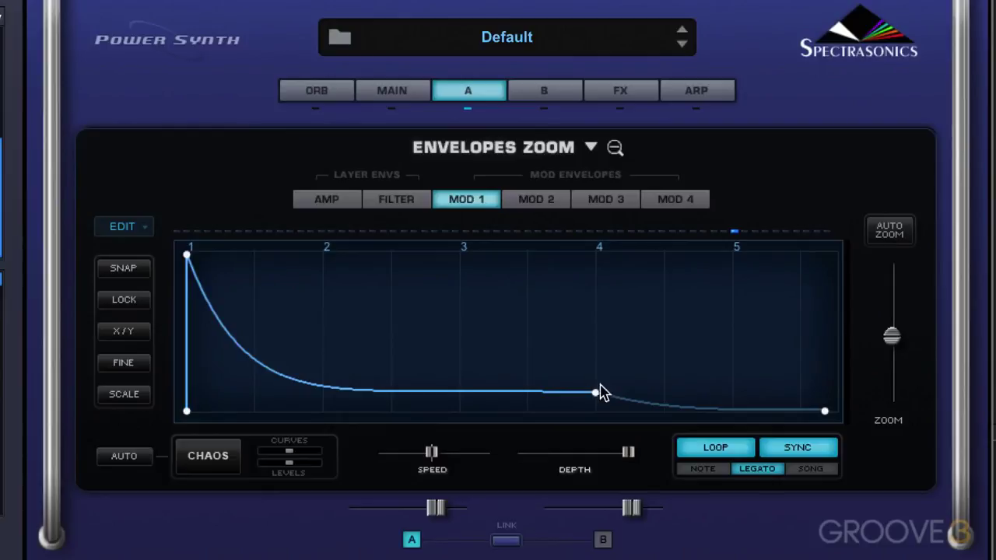
# - Nudge the bar-4 point's level, turn on Snap, and add an envelope point at bar 3
pyautogui.moveTo(596, 397); pyautogui.dragTo(740, 400)
pyautogui.click(128, 272)
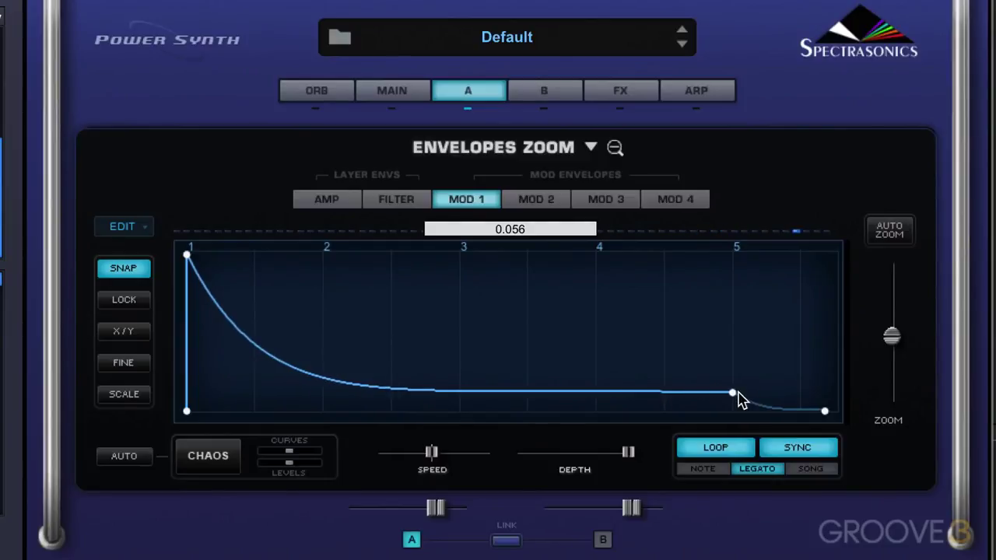
pyautogui.rightClick(367, 327)
pyautogui.click(399, 368)
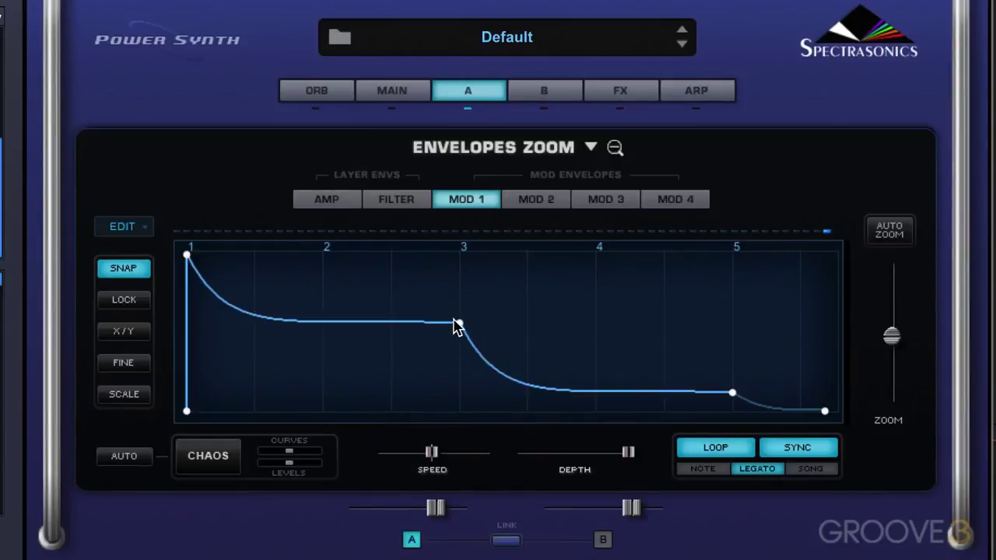
# - Make the first segment a spike, points 2–3 a held step, and points 3–4 a pulse
pyautogui.rightClick(342, 331)
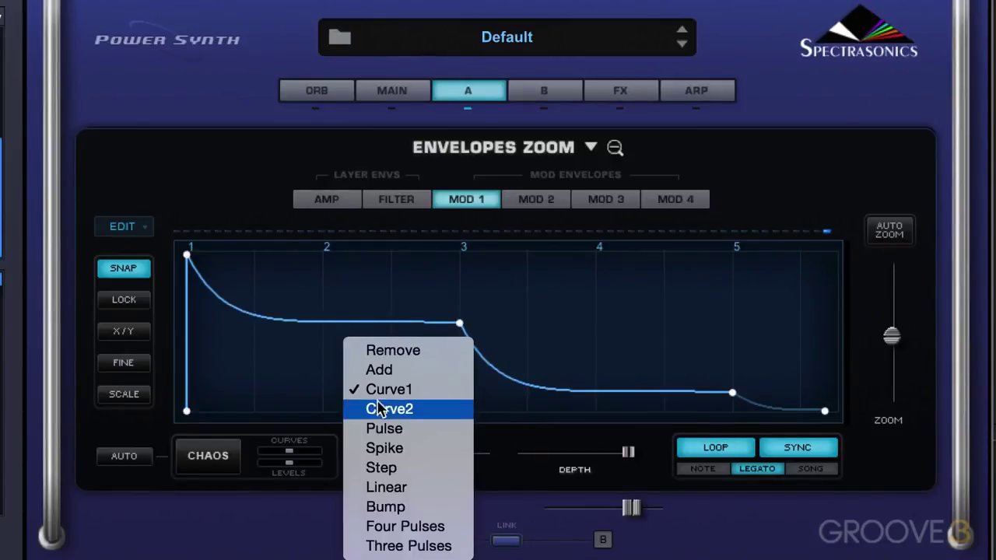
pyautogui.click(384, 428)
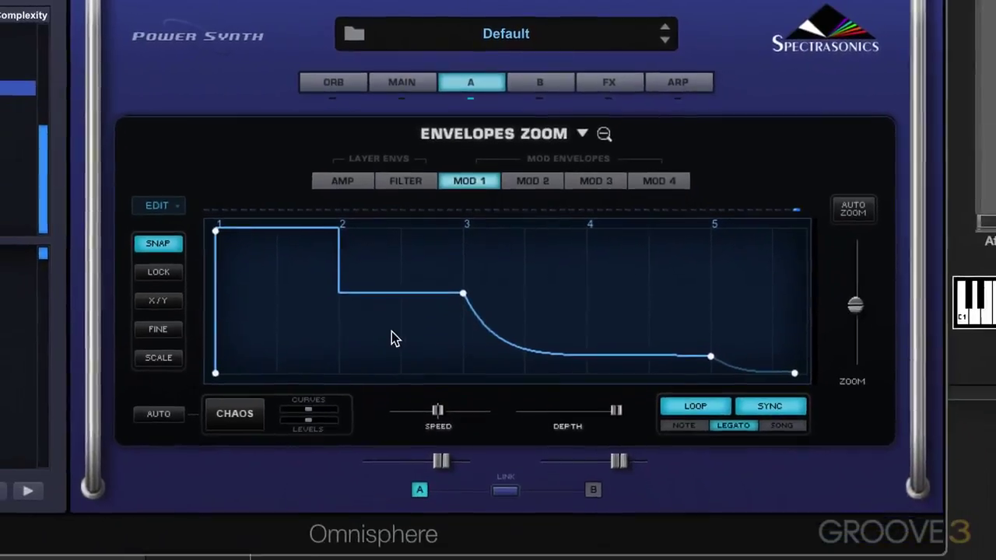
pyautogui.rightClick(389, 374)
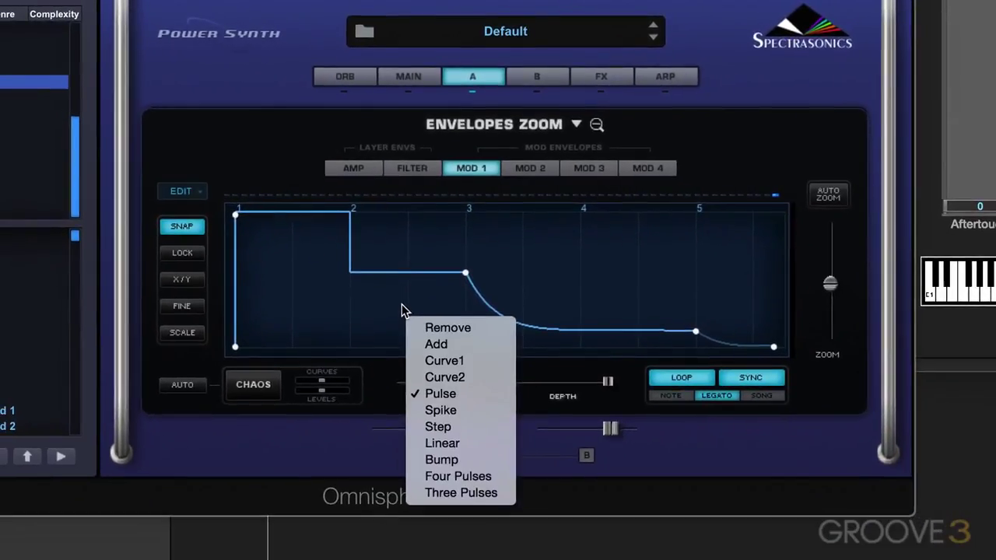
pyautogui.click(432, 427)
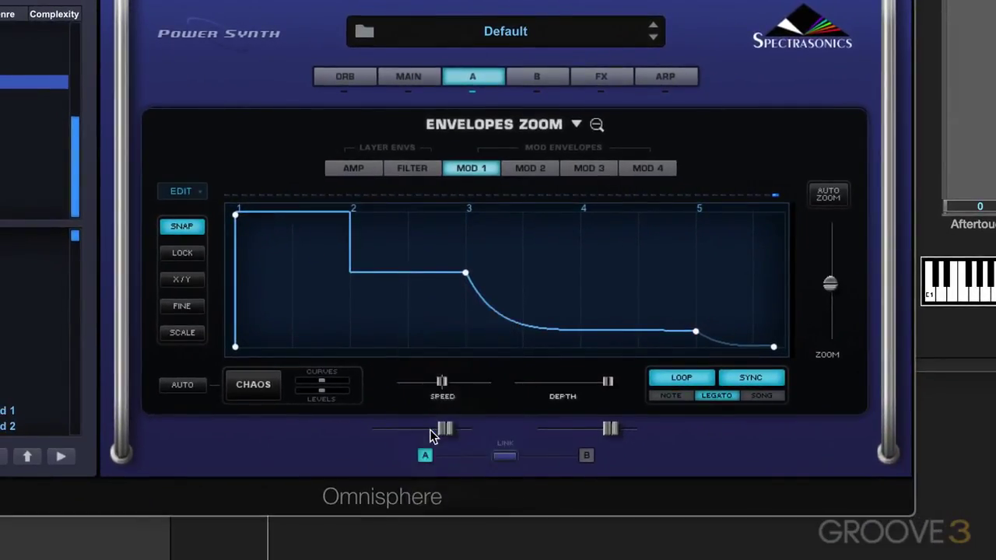
pyautogui.rightClick(356, 224)
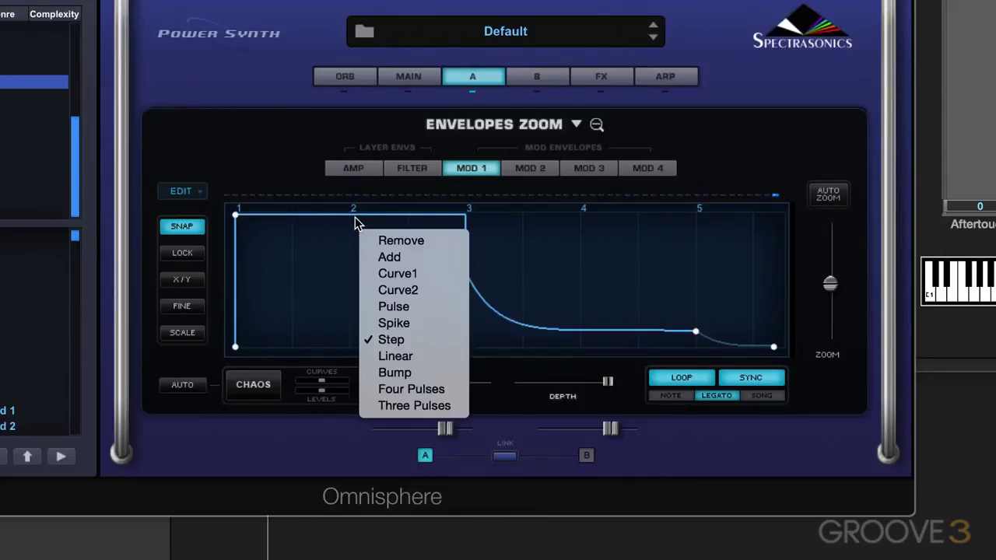
pyautogui.click(382, 327)
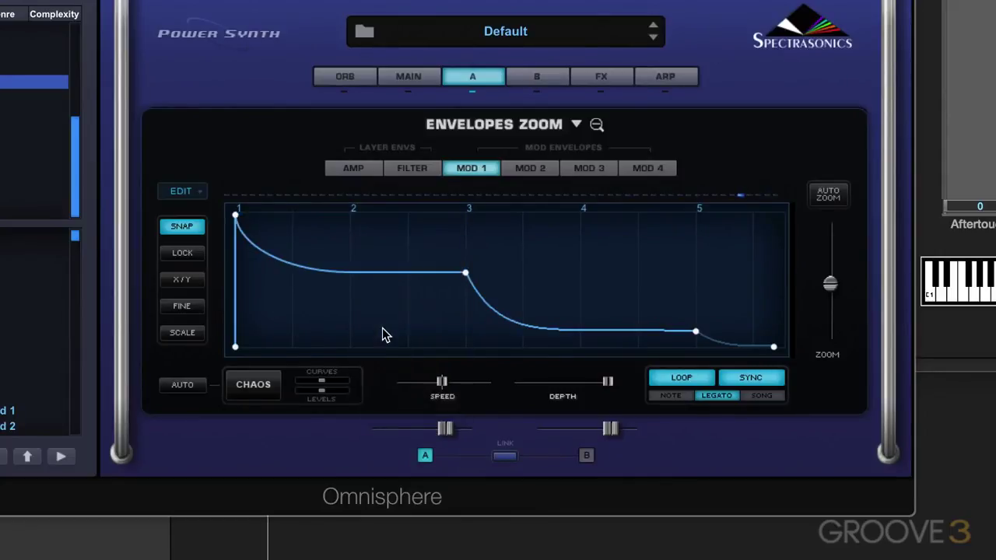
pyautogui.rightClick(563, 283)
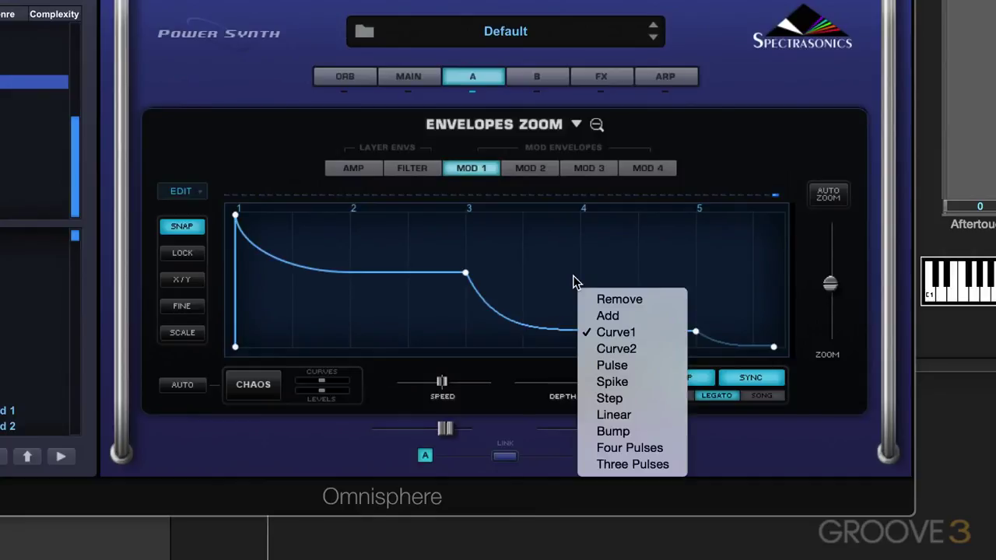
pyautogui.click(612, 366)
# - Add a beat-2 point, lower the spike's plateau, and make beat 2–3 a pulse
pyautogui.rightClick(364, 247)
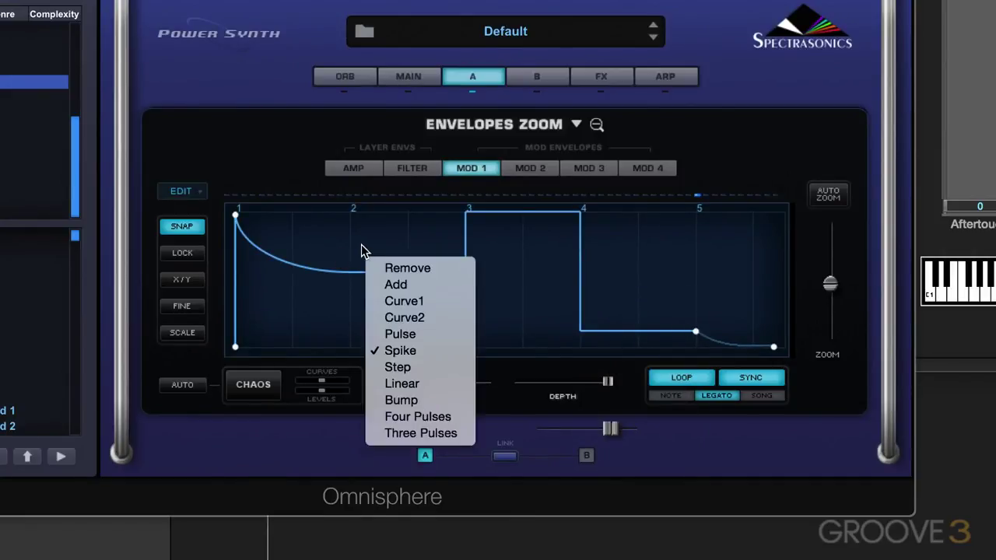
pyautogui.click(397, 285)
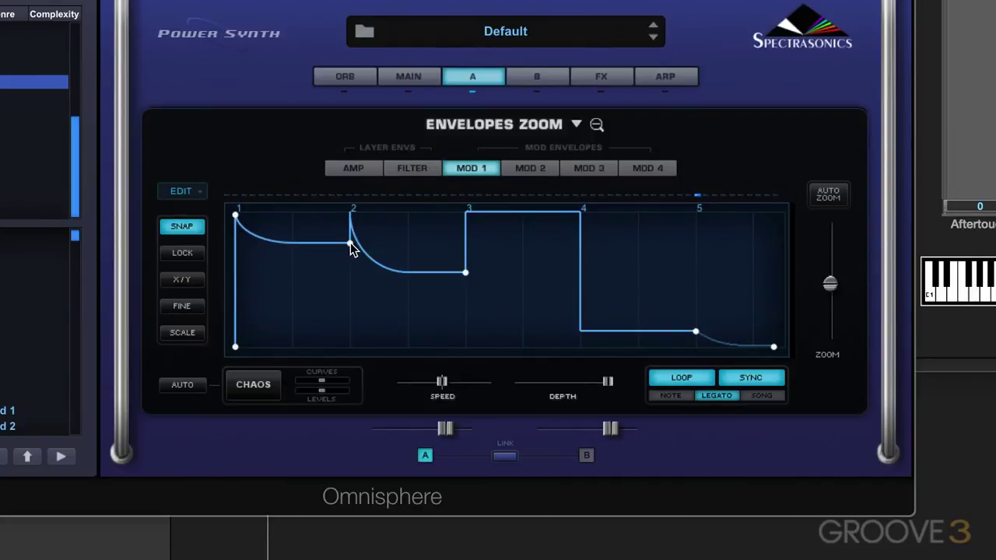
pyautogui.moveTo(350, 245); pyautogui.dragTo(336, 327)
pyautogui.rightClick(338, 325)
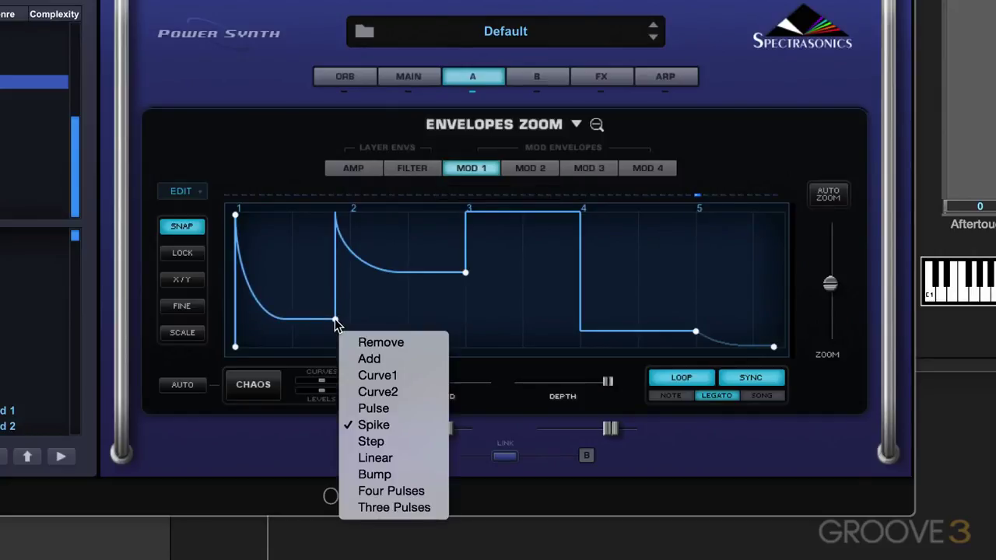
pyautogui.click(325, 325)
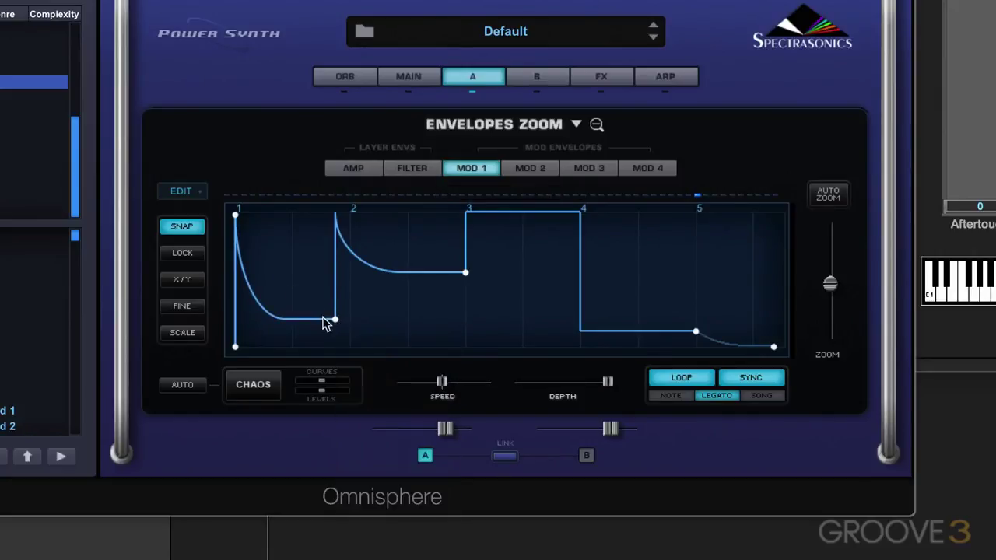
pyautogui.rightClick(399, 276)
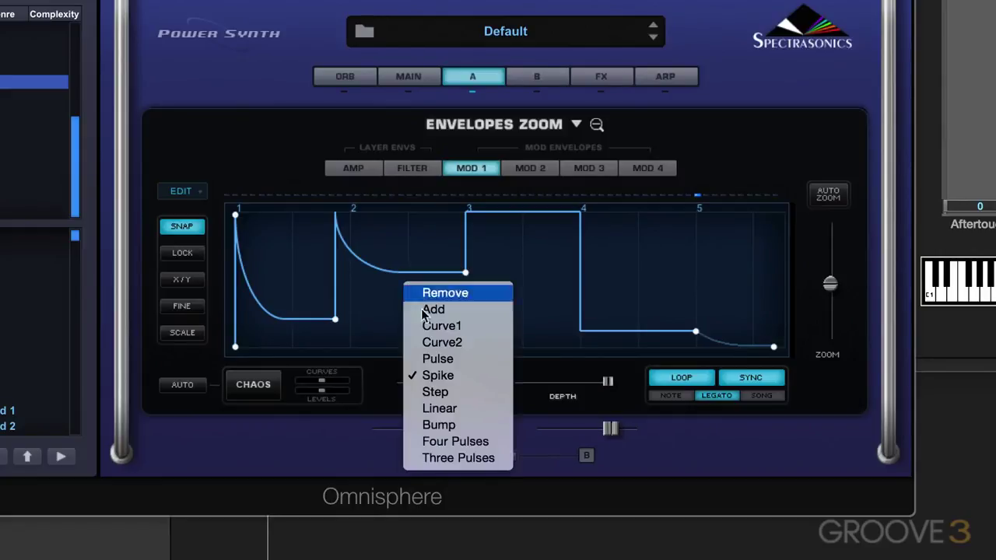
pyautogui.click(440, 358)
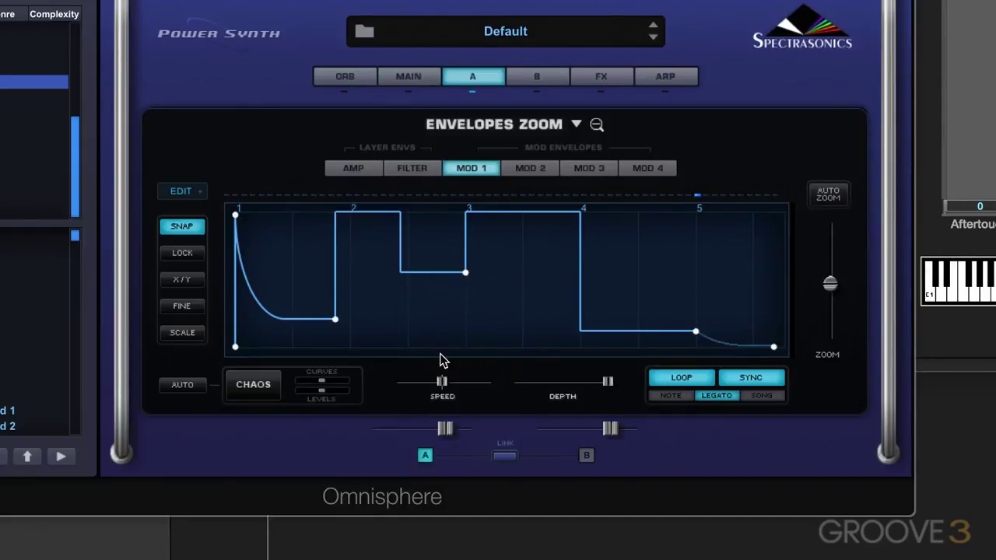
pyautogui.moveTo(467, 277); pyautogui.dragTo(466, 287)
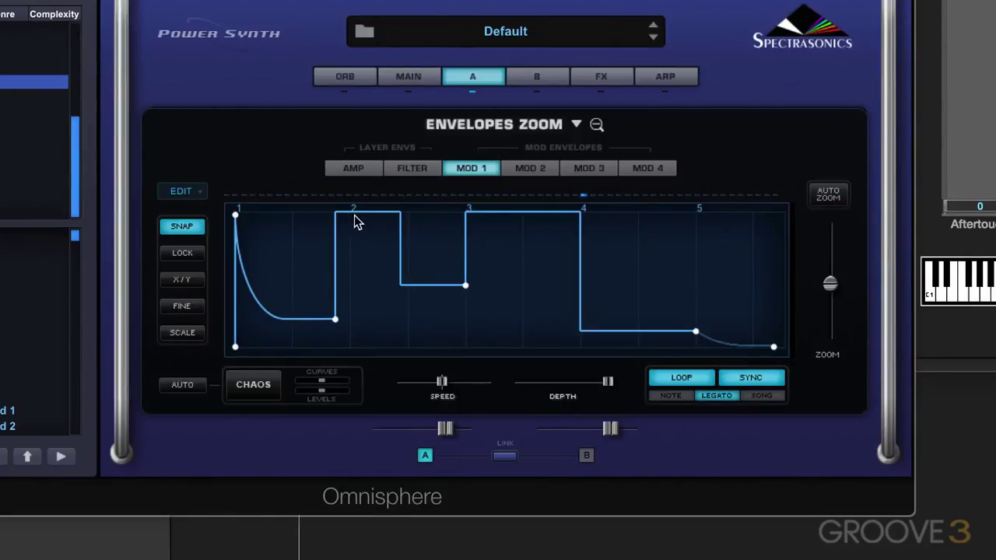
# - Delay the first pulse, ramp the spike's attack, and make the post-pulse section Linear
pyautogui.moveTo(335, 320); pyautogui.dragTo(350, 320)
pyautogui.moveTo(236, 217); pyautogui.dragTo(263, 225)
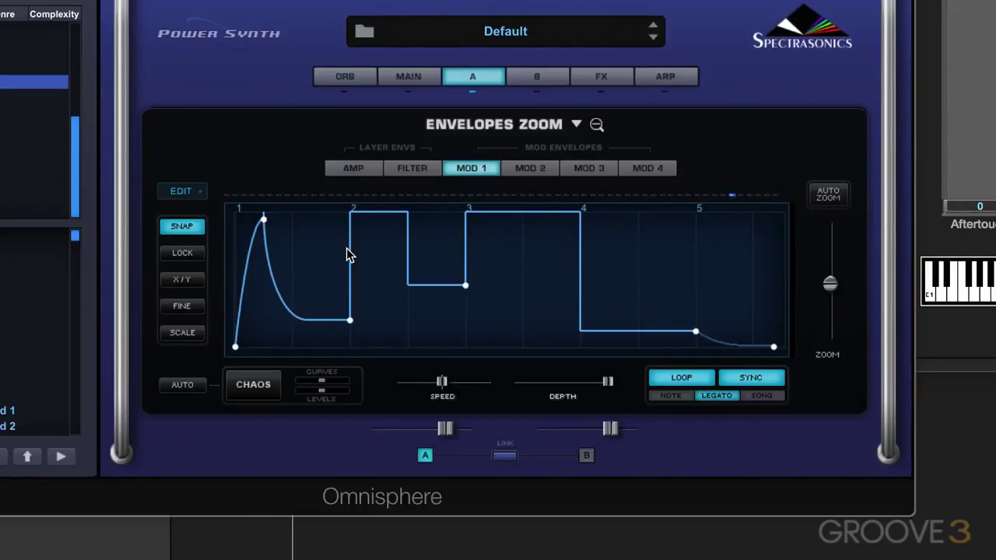
pyautogui.rightClick(536, 218)
pyautogui.click(578, 354)
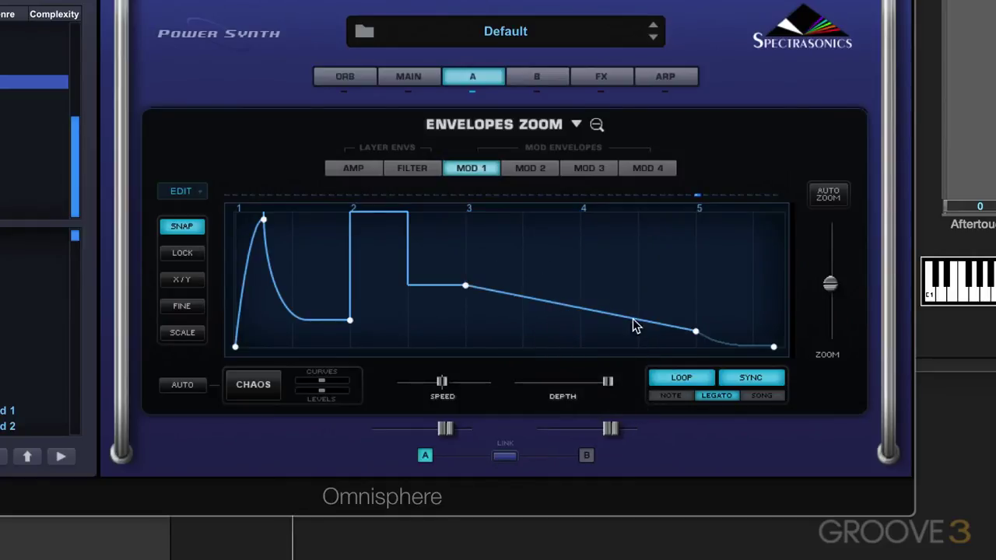
# - Add a point near beat 4 raised into a triangle peak, dropping the beat-3 point to zero
pyautogui.rightClick(585, 273)
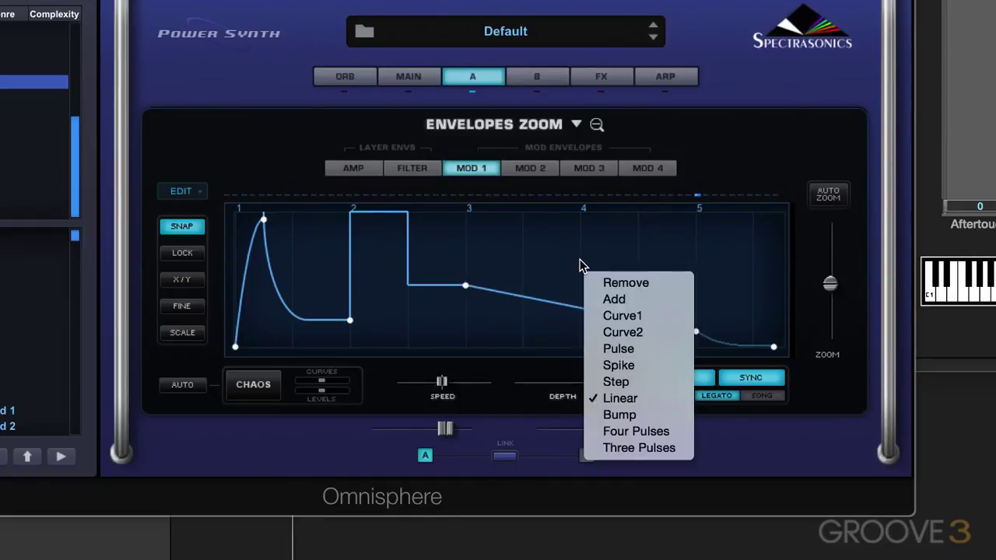
pyautogui.click(621, 300)
pyautogui.moveTo(582, 309); pyautogui.dragTo(580, 227)
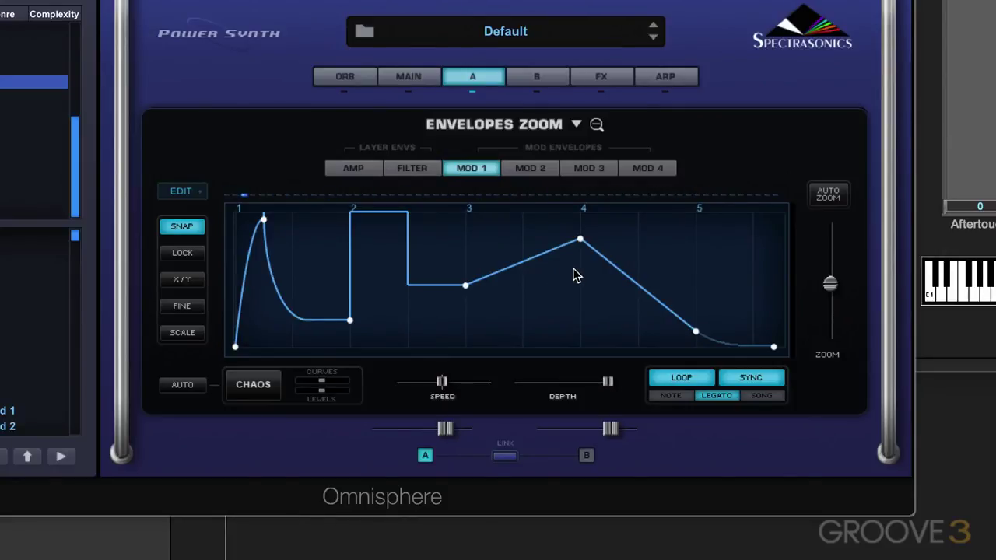
pyautogui.click(466, 294)
pyautogui.moveTo(466, 293); pyautogui.dragTo(465, 342)
pyautogui.moveTo(581, 241); pyautogui.dragTo(576, 231)
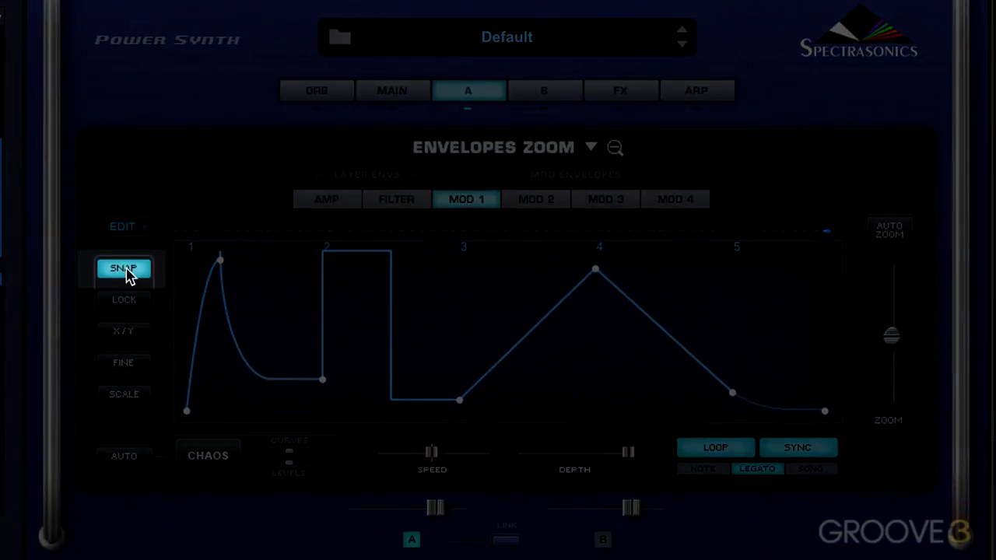
# - Turn Snap off and nudge the beat-3 point and spike peak slightly off the grid
pyautogui.click(126, 273)
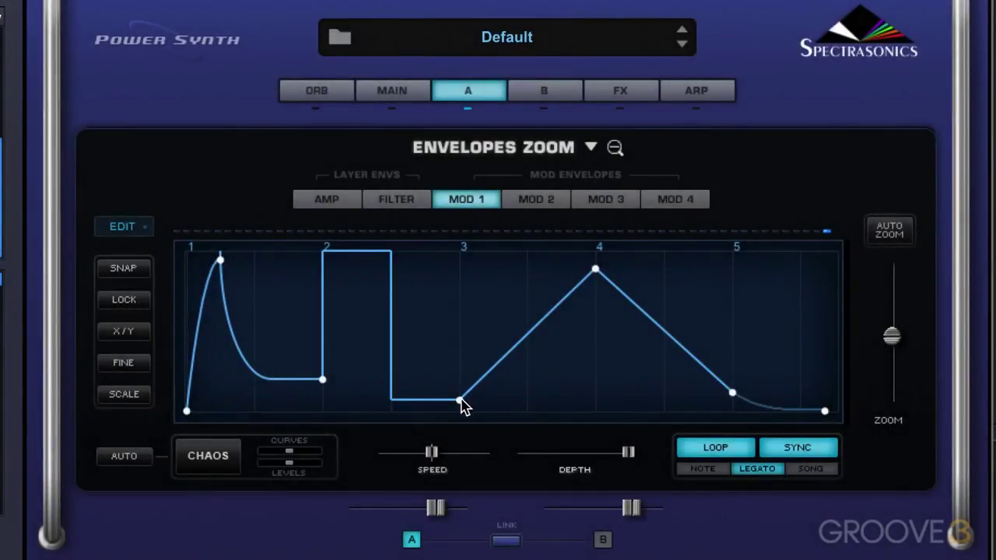
pyautogui.moveTo(460, 403)
pyautogui.mouseDown()
pyautogui.moveTo(497, 406)
pyautogui.moveTo(459, 400)
pyautogui.mouseUp()
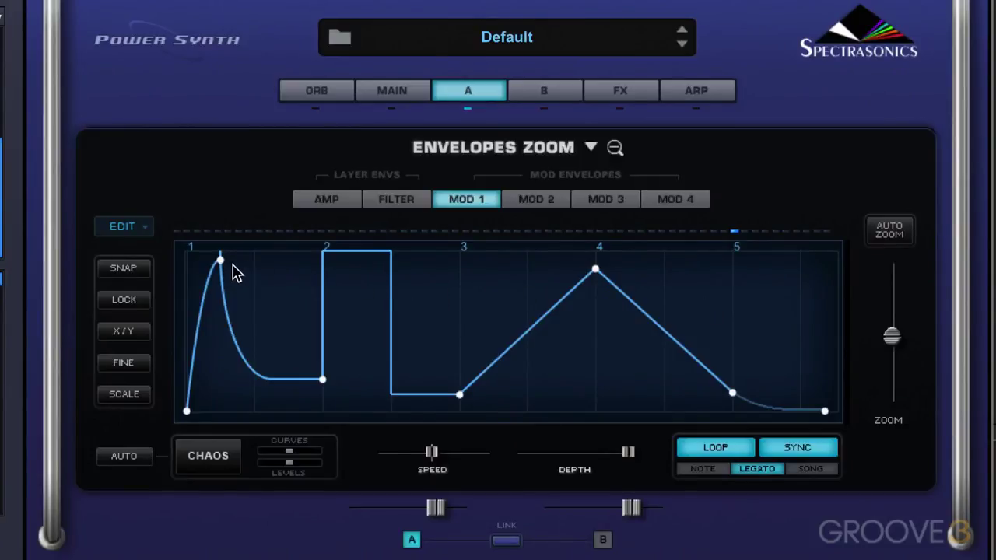
pyautogui.moveTo(221, 267)
pyautogui.mouseDown()
pyautogui.moveTo(251, 269)
pyautogui.moveTo(218, 267)
pyautogui.mouseUp()
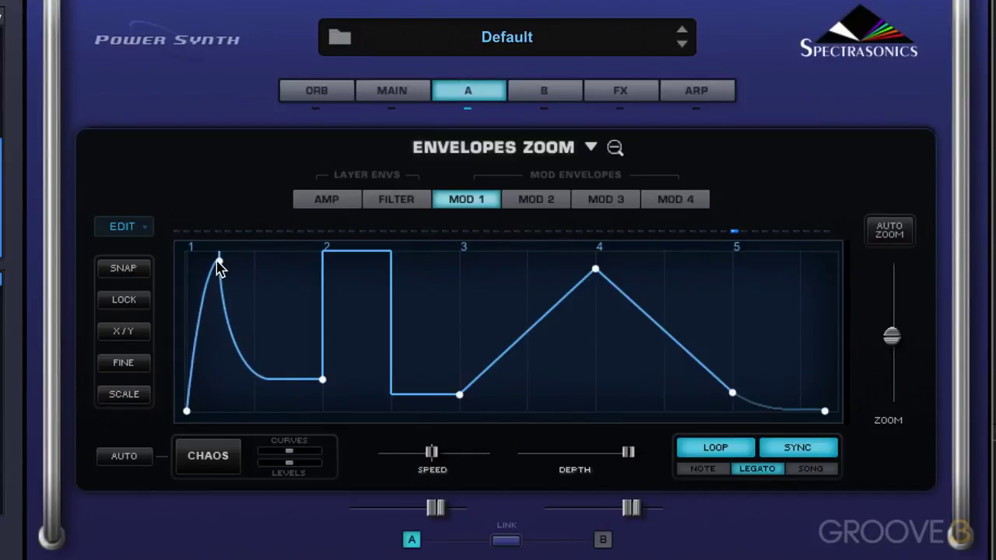
# - With Lock on, push the spike peak later to 0.457 so all later points follow
pyautogui.press('l')
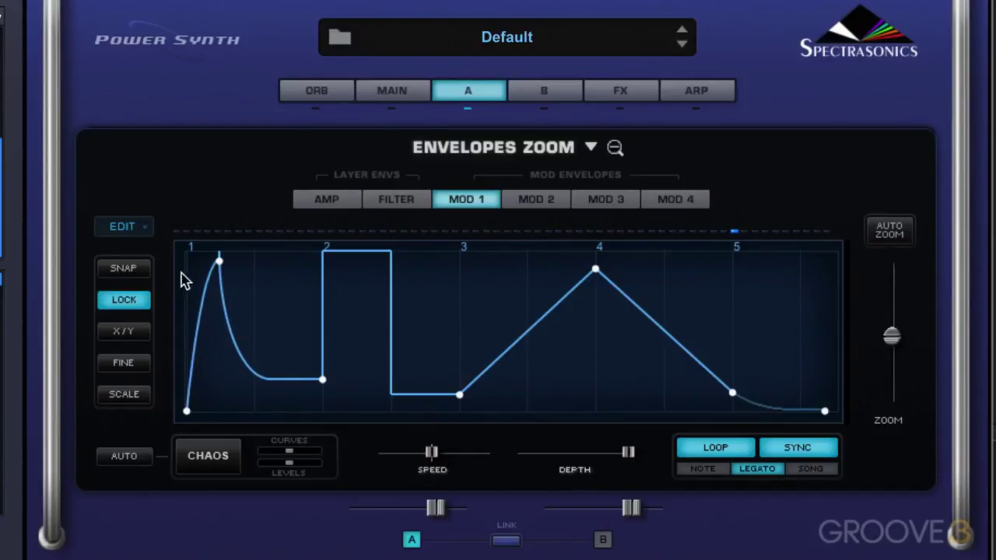
pyautogui.moveTo(220, 266)
pyautogui.mouseDown()
pyautogui.moveTo(320, 272)
pyautogui.moveTo(217, 273)
pyautogui.mouseUp()
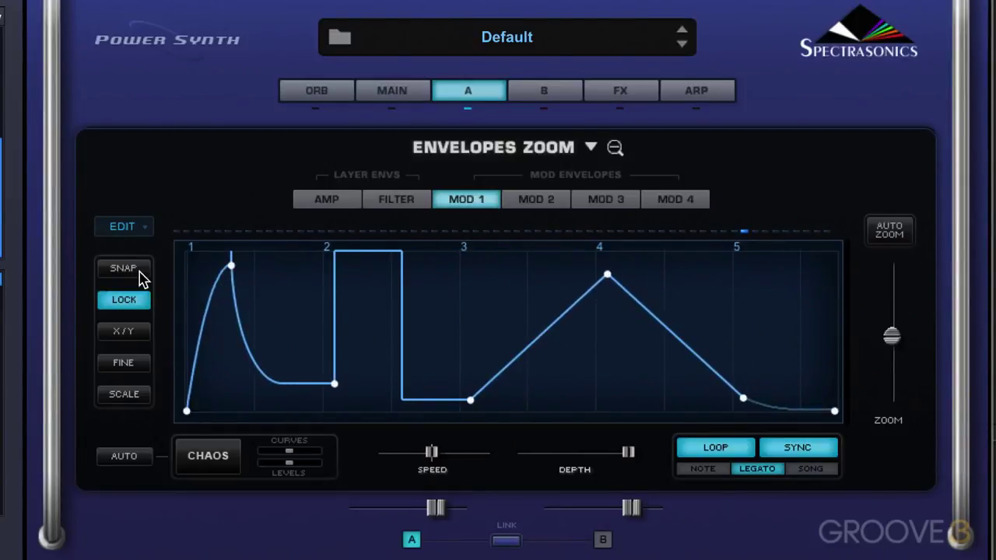
pyautogui.click(132, 271)
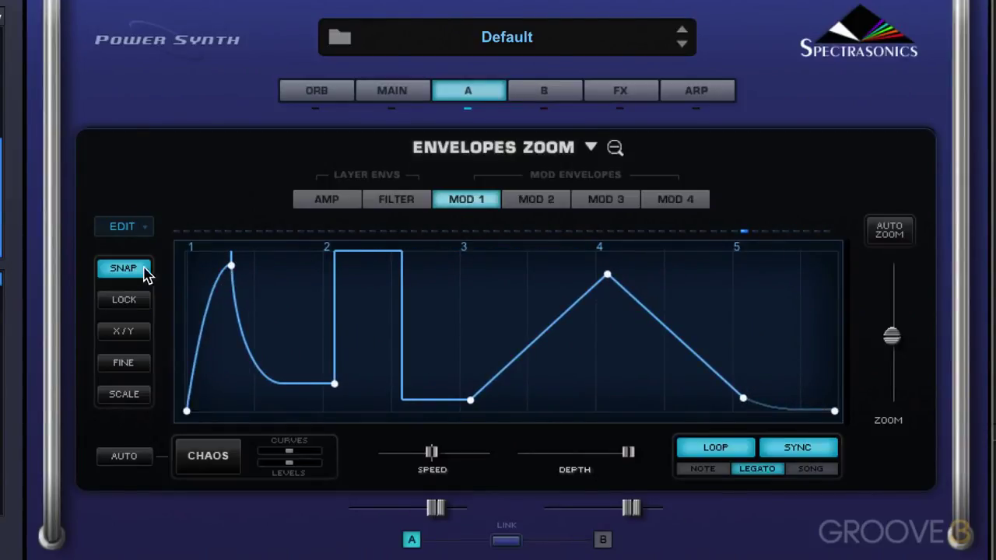
pyautogui.click(125, 300)
pyautogui.moveTo(231, 266); pyautogui.dragTo(253, 272)
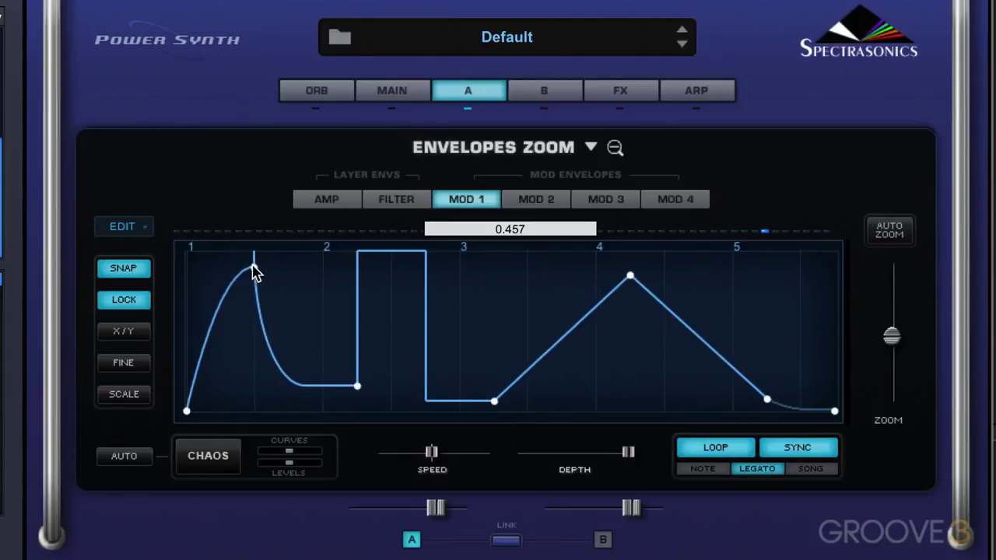
pyautogui.click(126, 274)
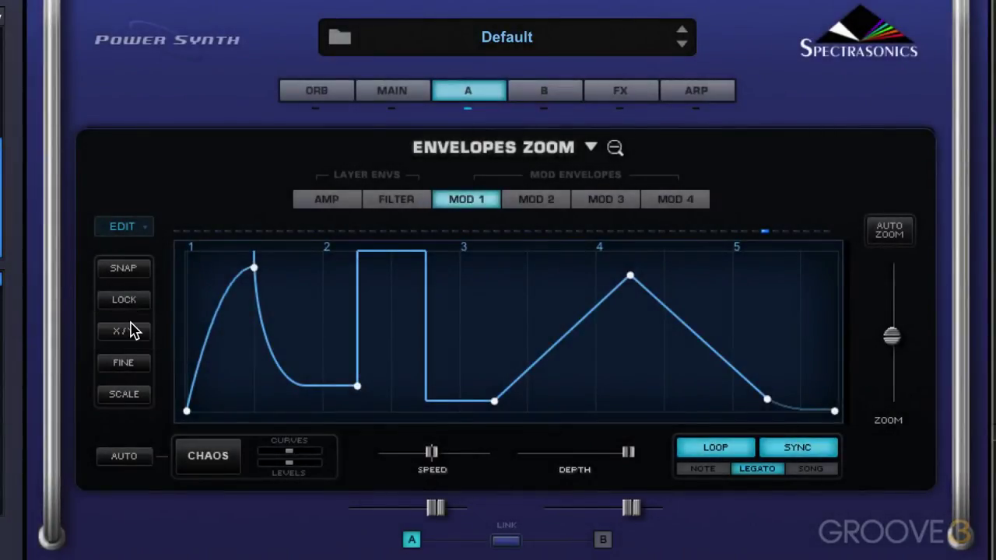
pyautogui.moveTo(356, 386); pyautogui.dragTo(348, 384)
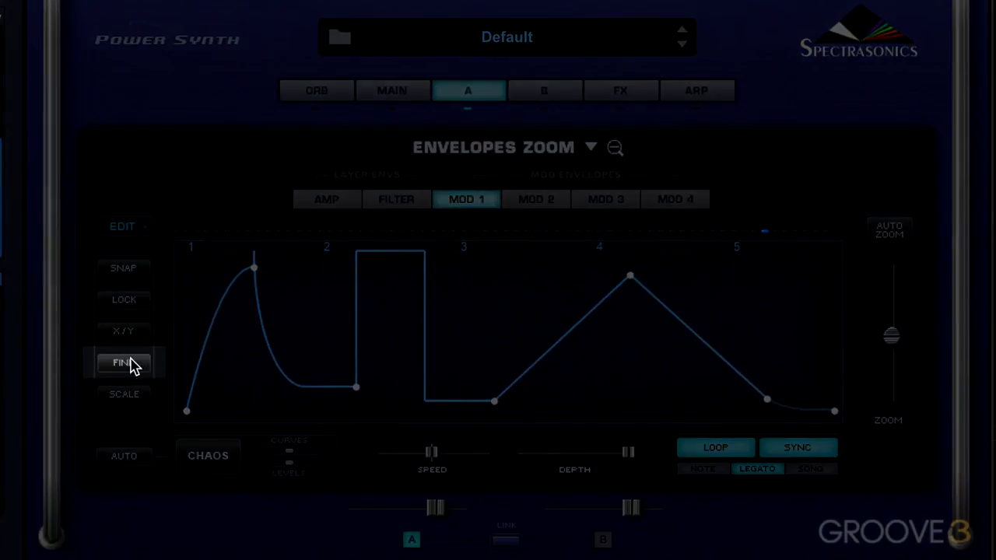
# - With FINE editing on, nudge the spike's plateau breakpoint up to about 0.077
pyautogui.click(134, 364)
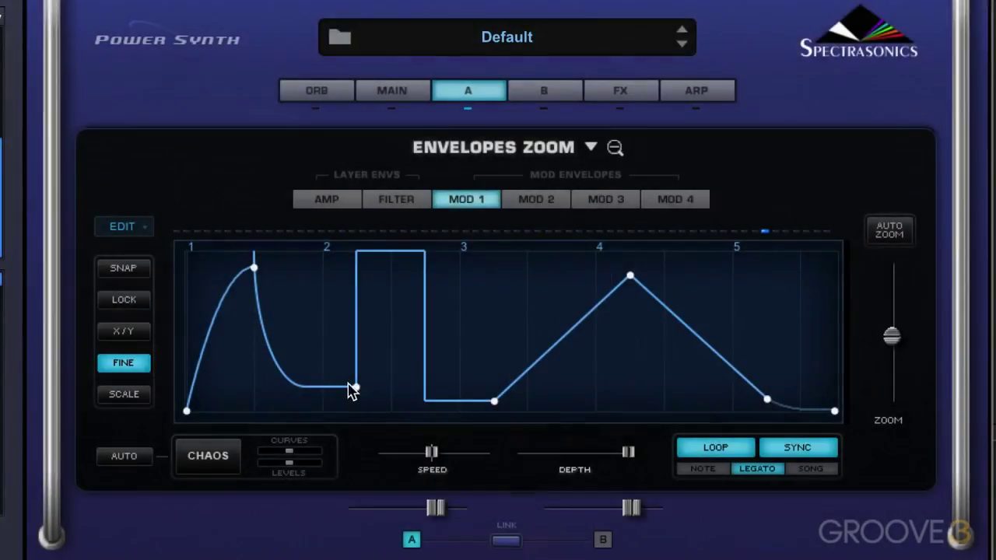
pyautogui.click(134, 335)
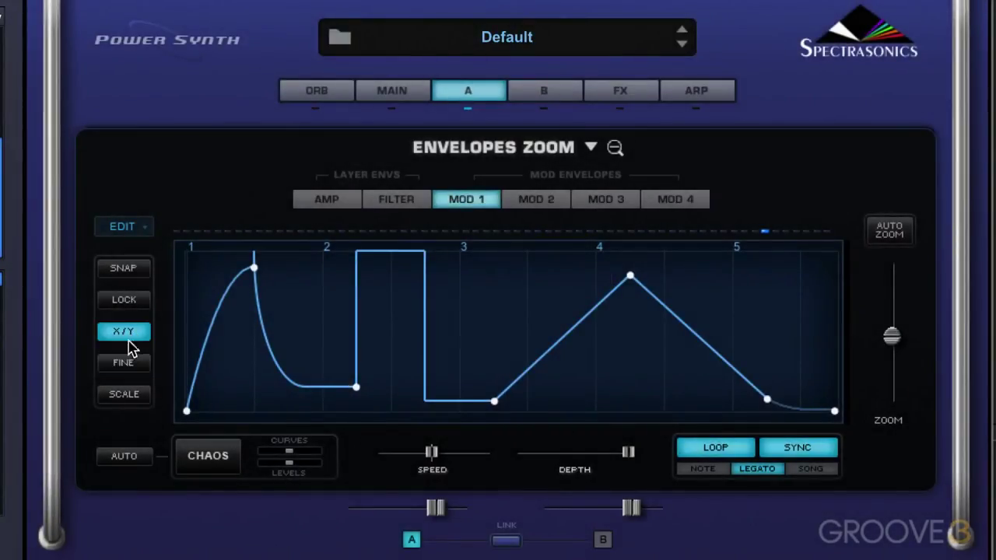
pyautogui.click(132, 363)
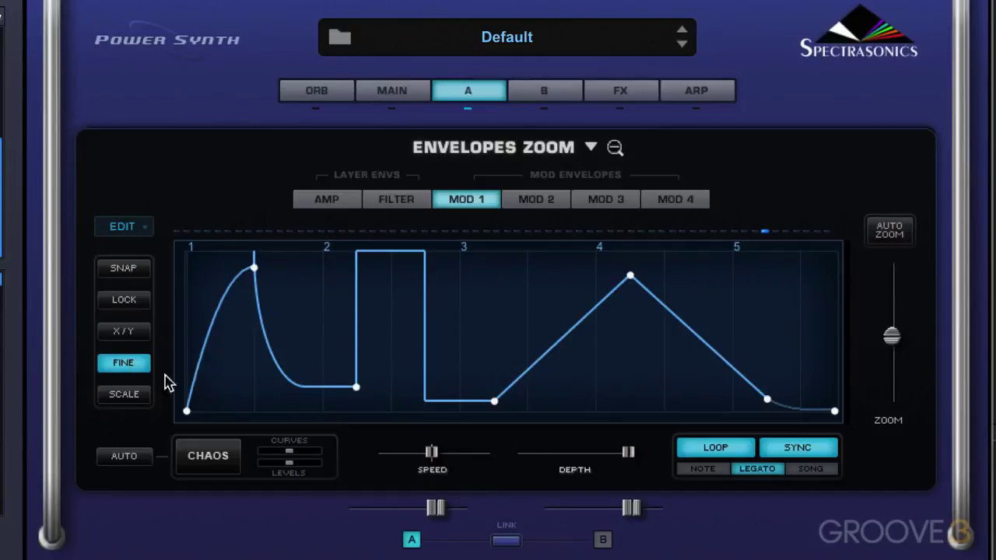
pyautogui.click(357, 388)
pyautogui.moveTo(356, 383)
pyautogui.mouseDown()
pyautogui.moveTo(356, 371)
pyautogui.moveTo(356, 386)
pyautogui.mouseUp()
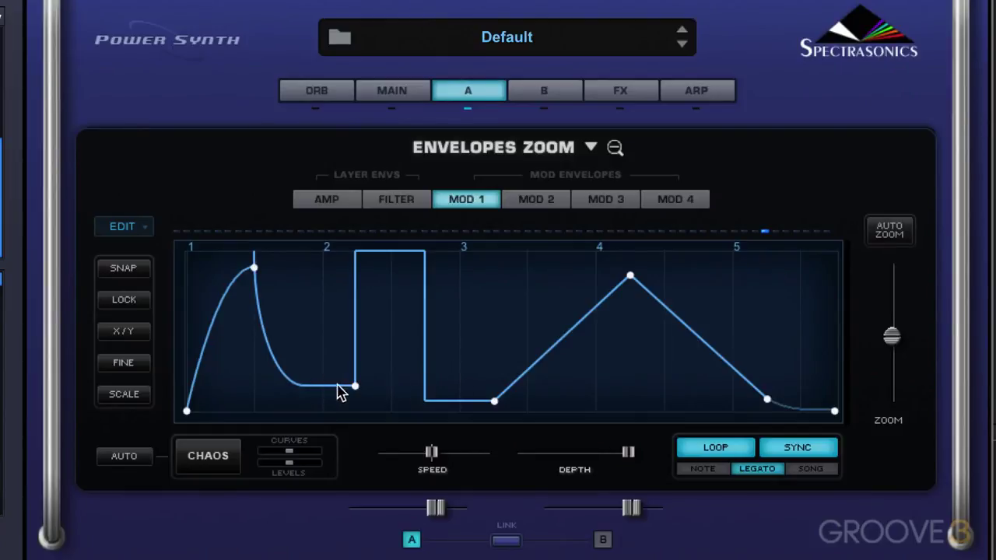
pyautogui.click(129, 398)
# - Stretch the Mod 1 envelope from five to about seven beats, then auto-zoom to show it all
pyautogui.moveTo(358, 389); pyautogui.dragTo(438, 389)
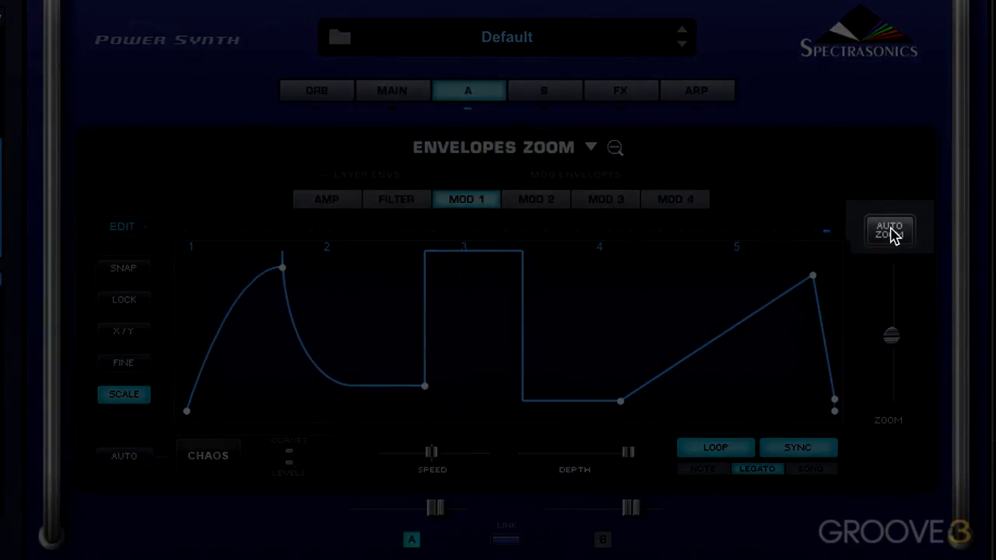
pyautogui.click(891, 231)
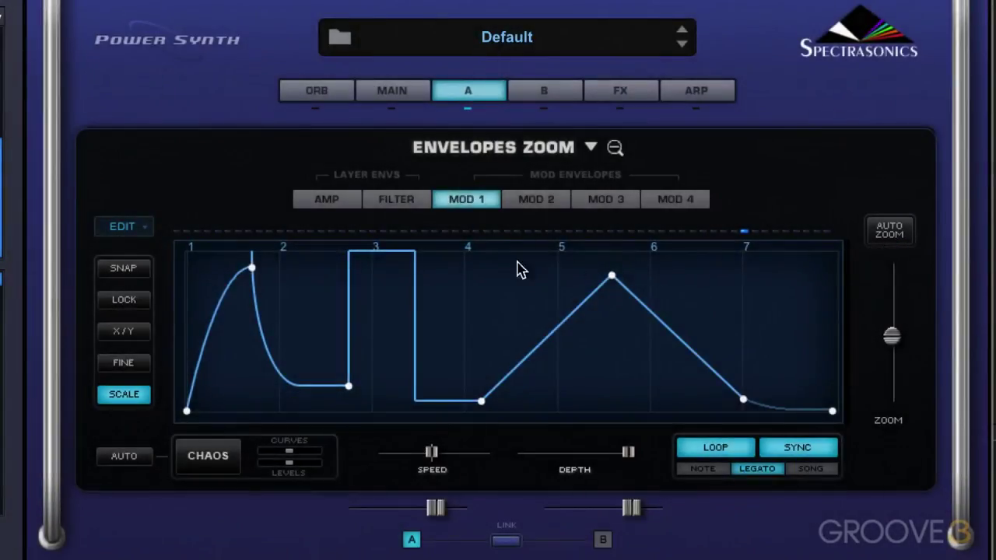